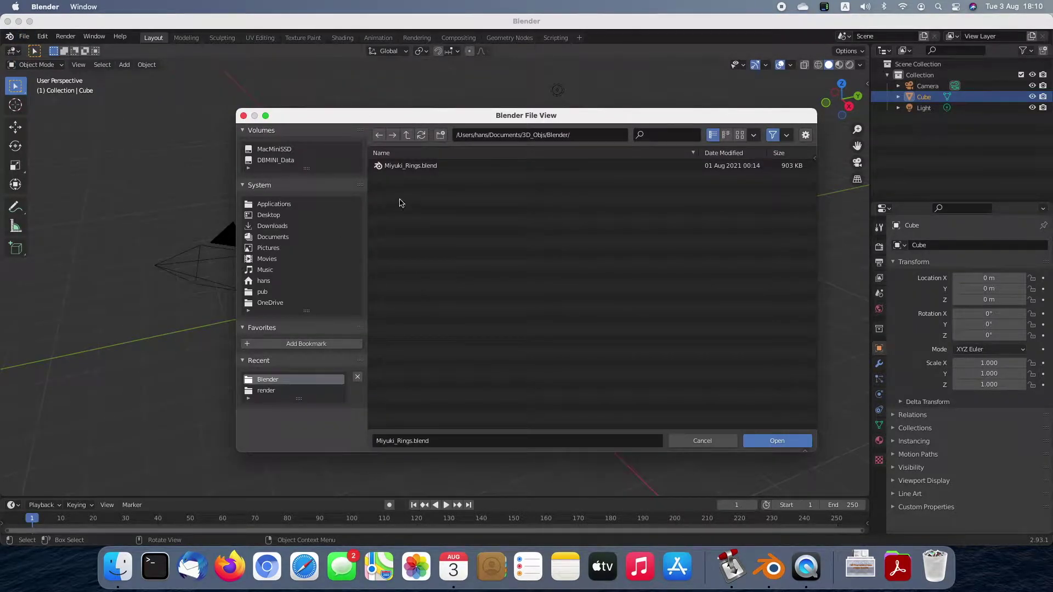
# Step: Open Miyuki_Rings.blend, orbit around the three rings and switch to the Animation workspace
pyautogui.doubleClick(419, 166)
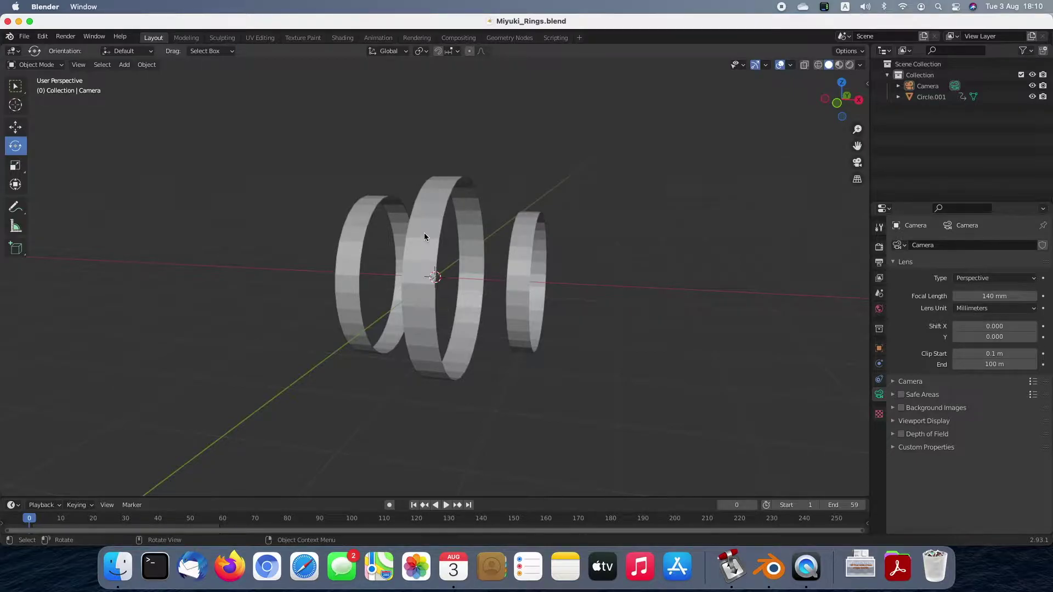
pyautogui.moveTo(612, 368)
pyautogui.mouseDown(button='middle')
pyautogui.moveTo(681, 369)
pyautogui.moveTo(606, 364)
pyautogui.mouseUp(button='middle')
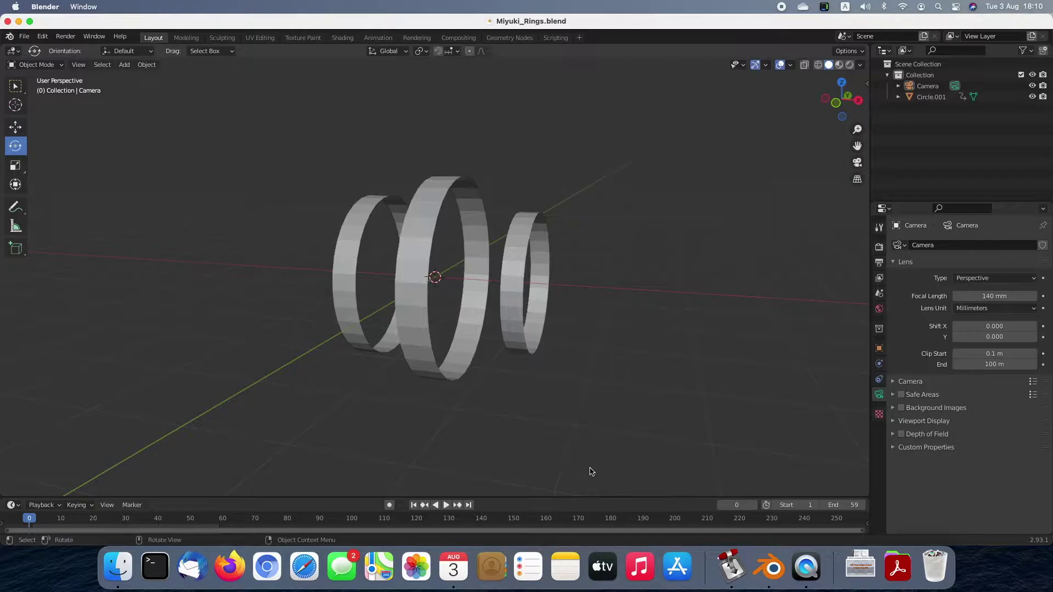
pyautogui.moveTo(582, 496); pyautogui.dragTo(579, 487)
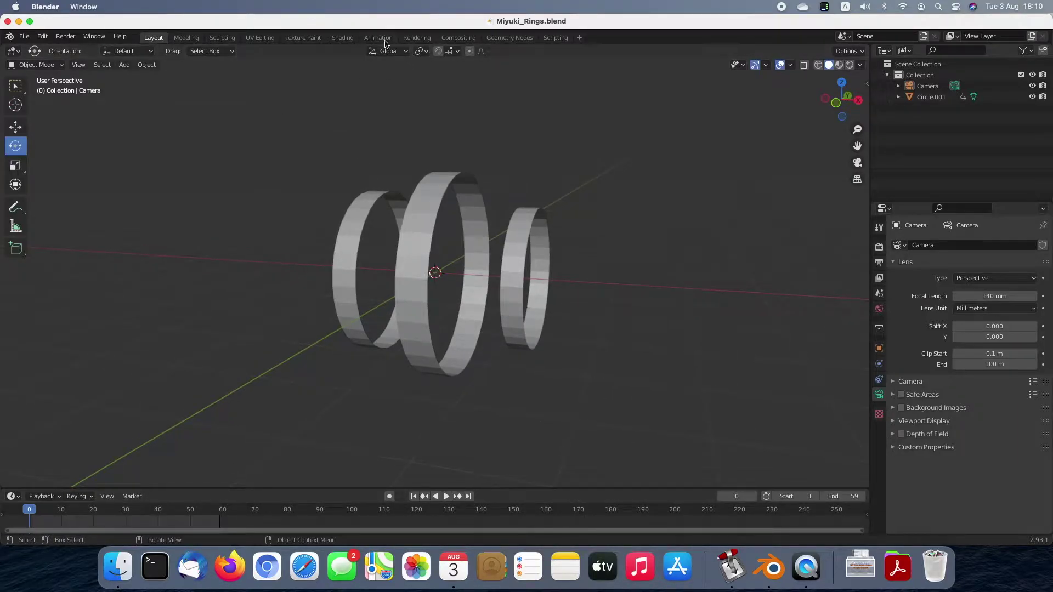
pyautogui.click(378, 37)
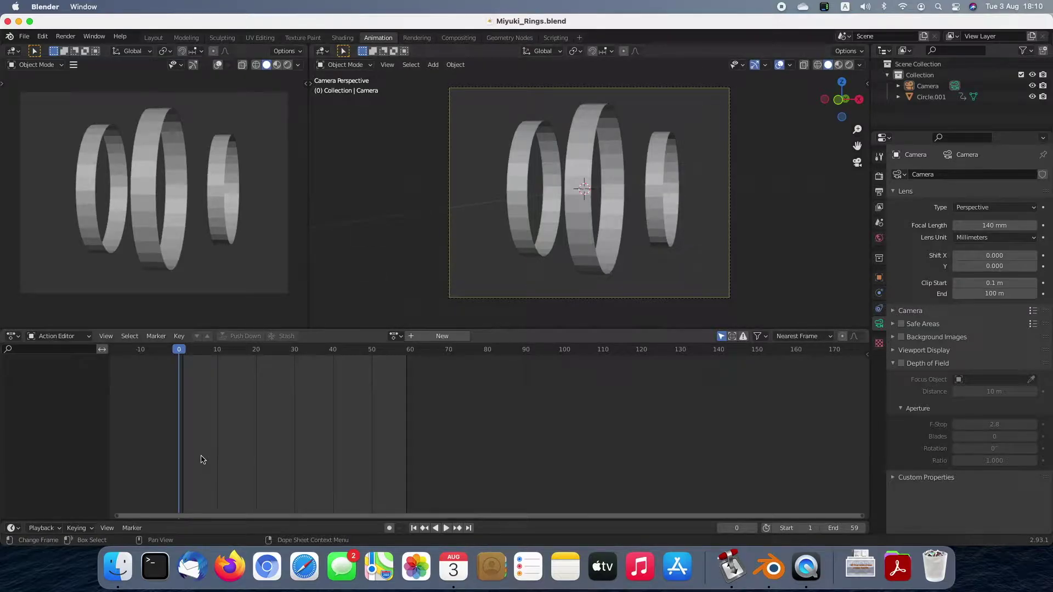
# Step: Play the ring animation and compare Rendered and Material Preview viewport shading
pyautogui.click(445, 528)
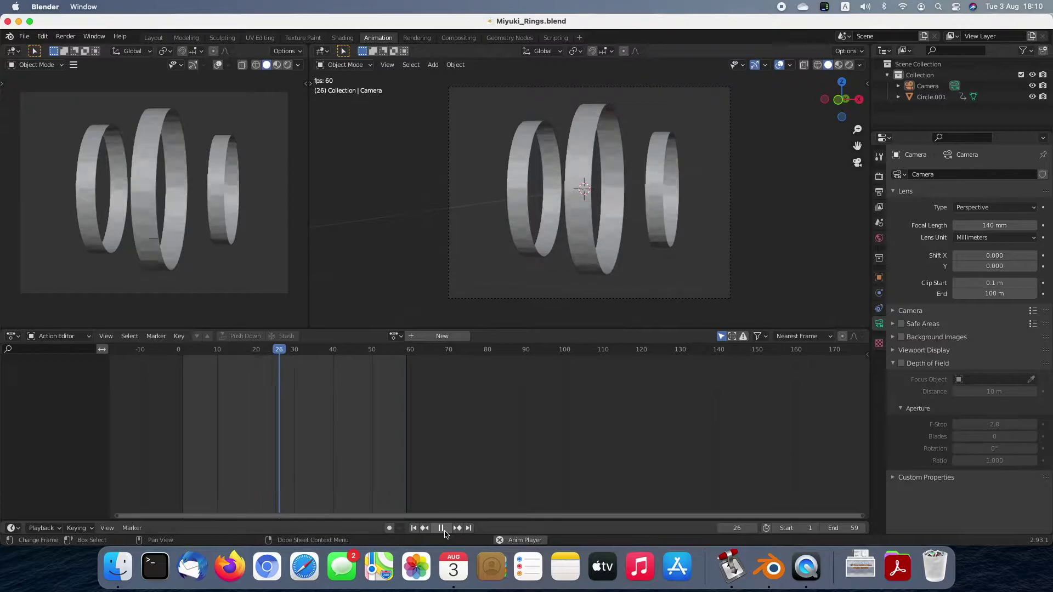
pyautogui.click(442, 529)
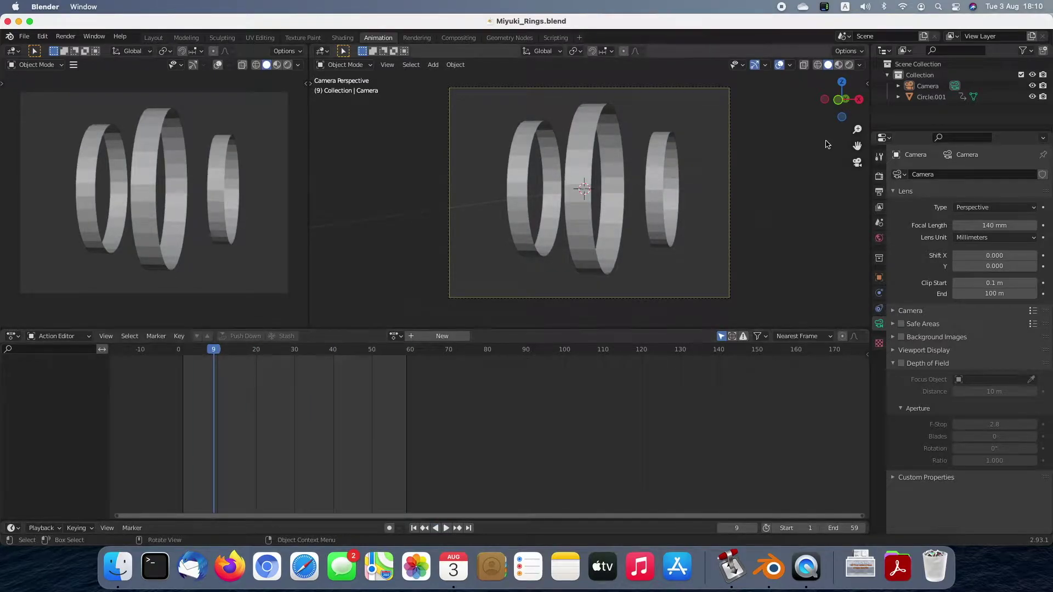
pyautogui.click(849, 65)
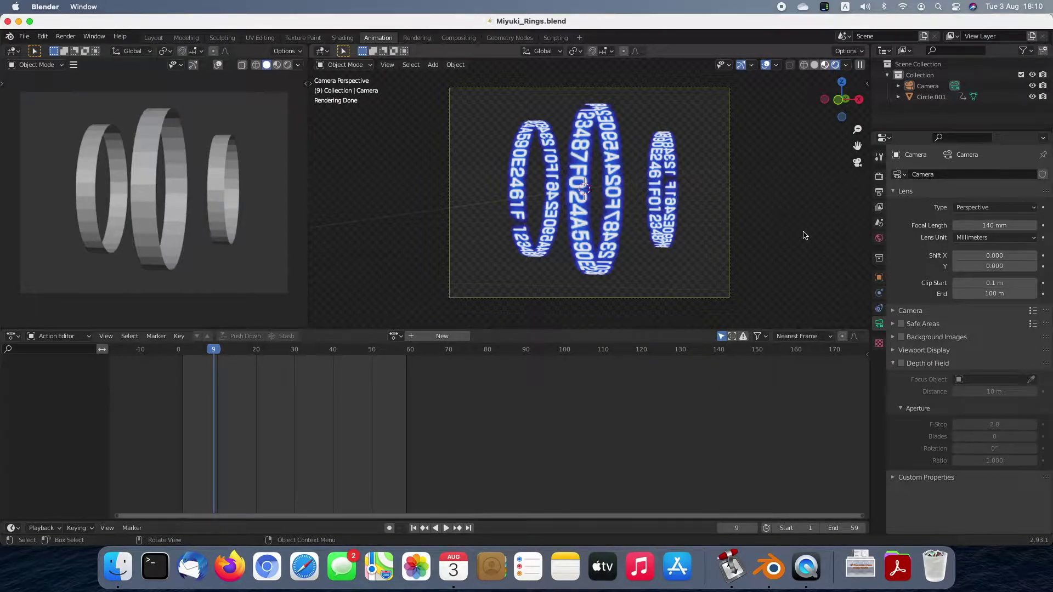
pyautogui.click(824, 65)
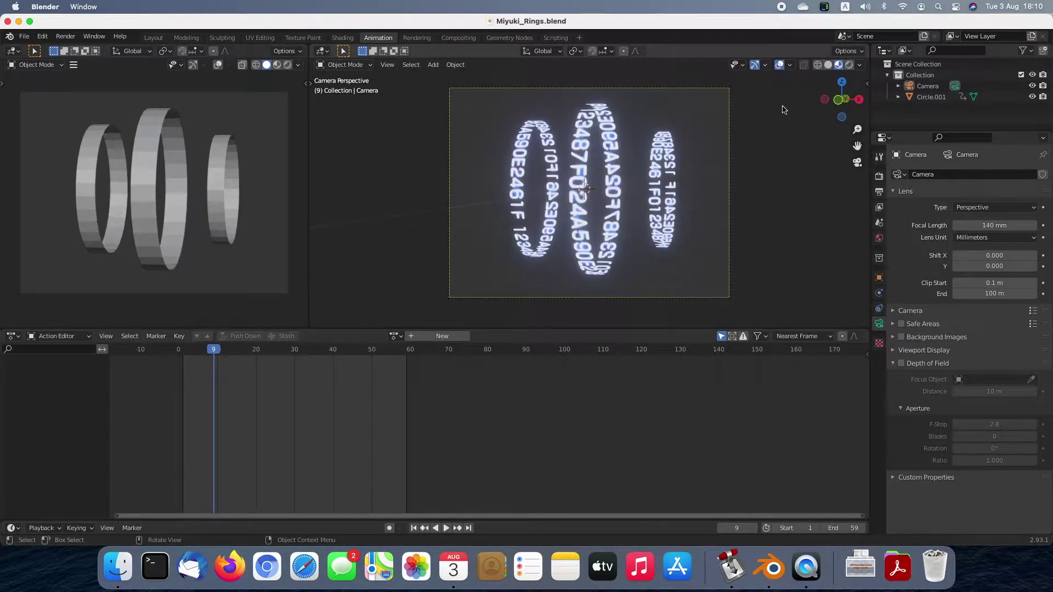
# Step: Replay the animation, rewind to frame 1 and return to the Layout workspace
pyautogui.click(446, 529)
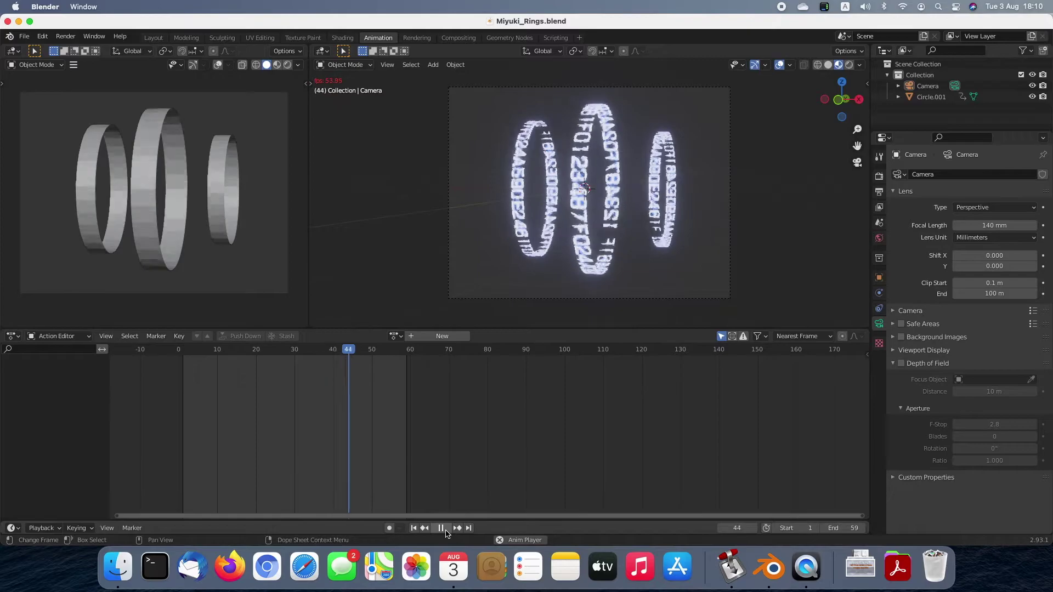
pyautogui.click(446, 529)
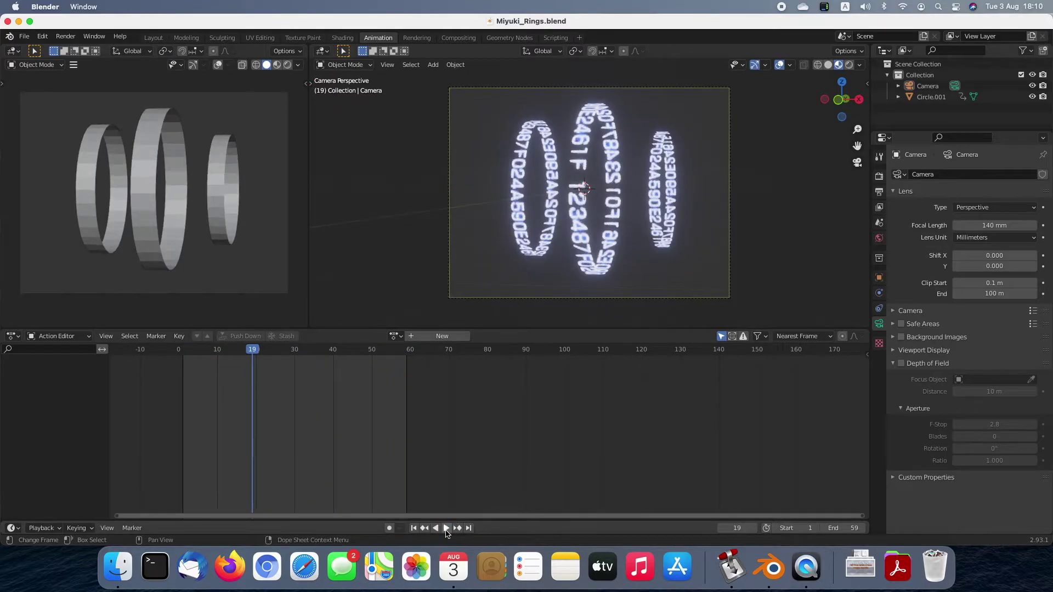
pyautogui.click(415, 529)
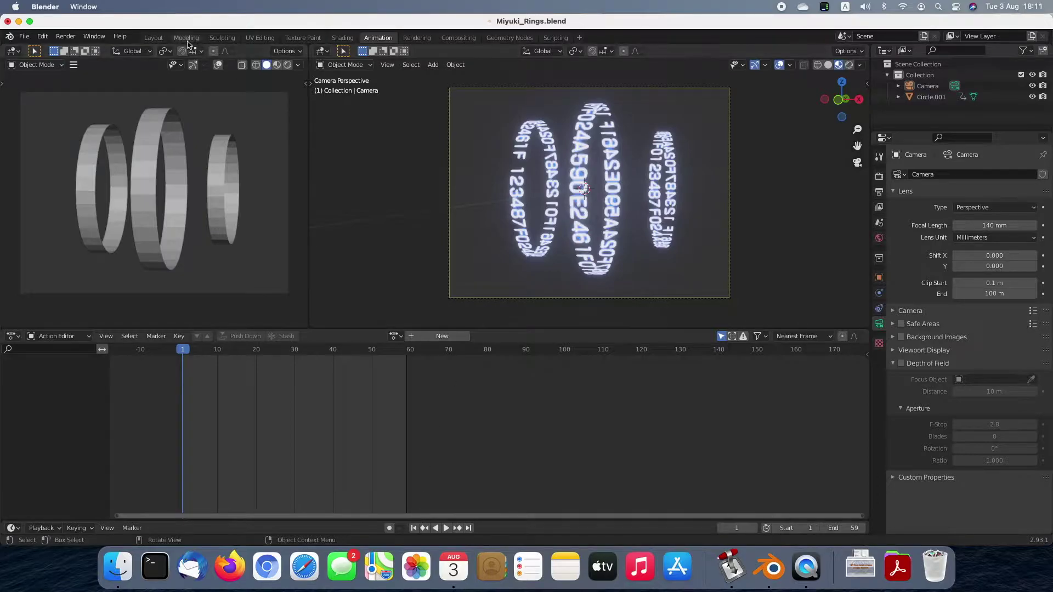
pyautogui.click(158, 38)
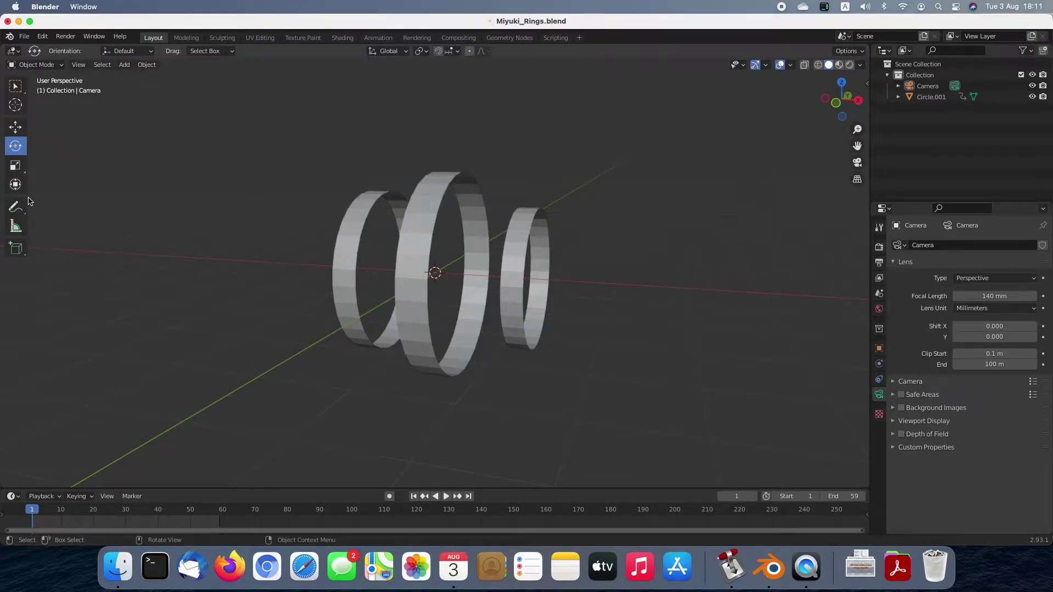
# Step: Add a plane, rotate it about 73° on X and scale it about 3.44 behind the rings
pyautogui.click(124, 65)
pyautogui.moveTo(138, 78)
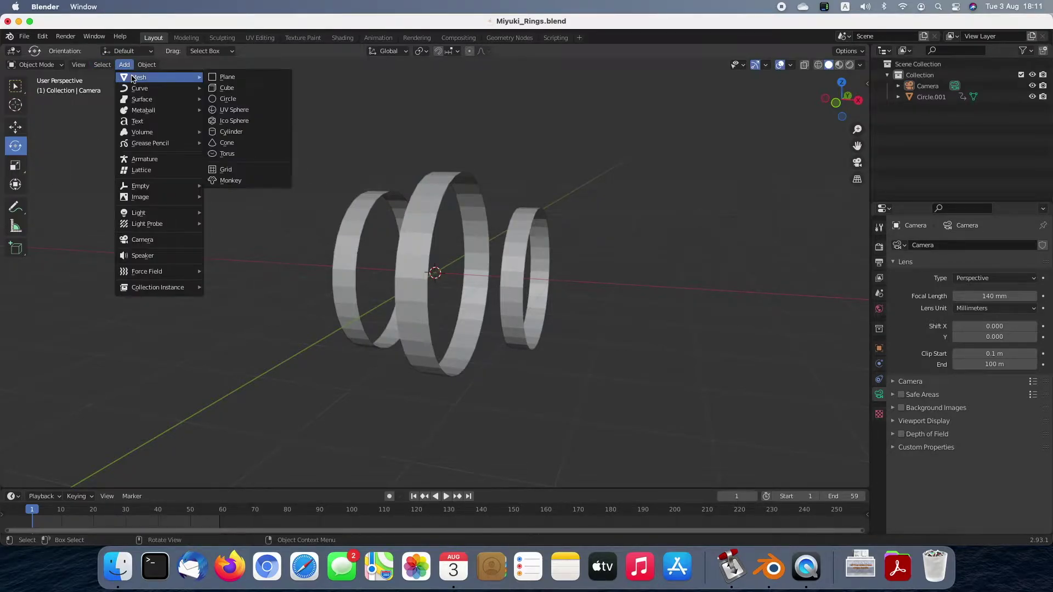
pyautogui.click(218, 78)
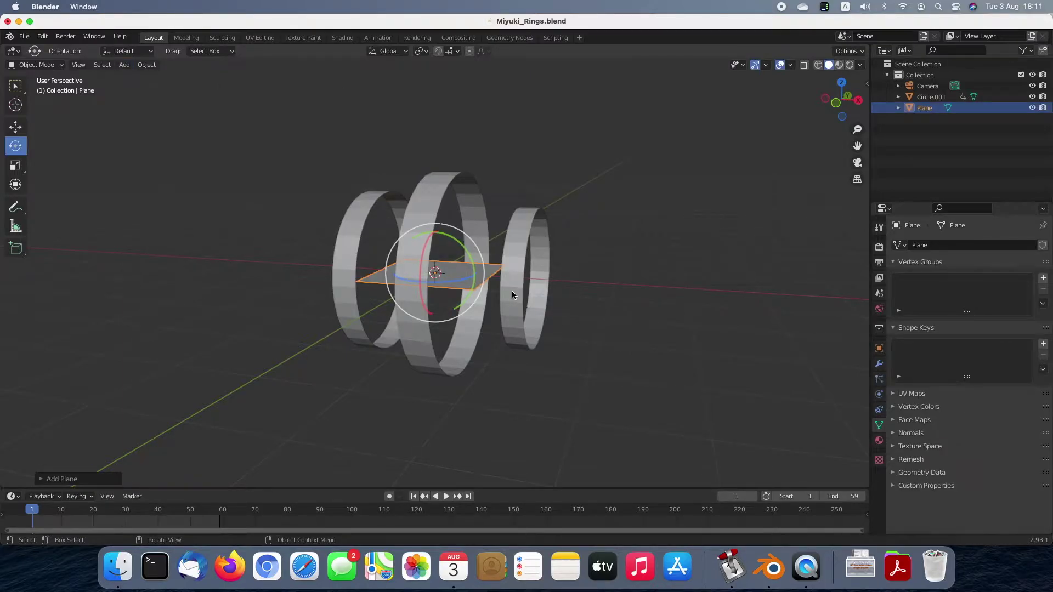
pyautogui.press('r')
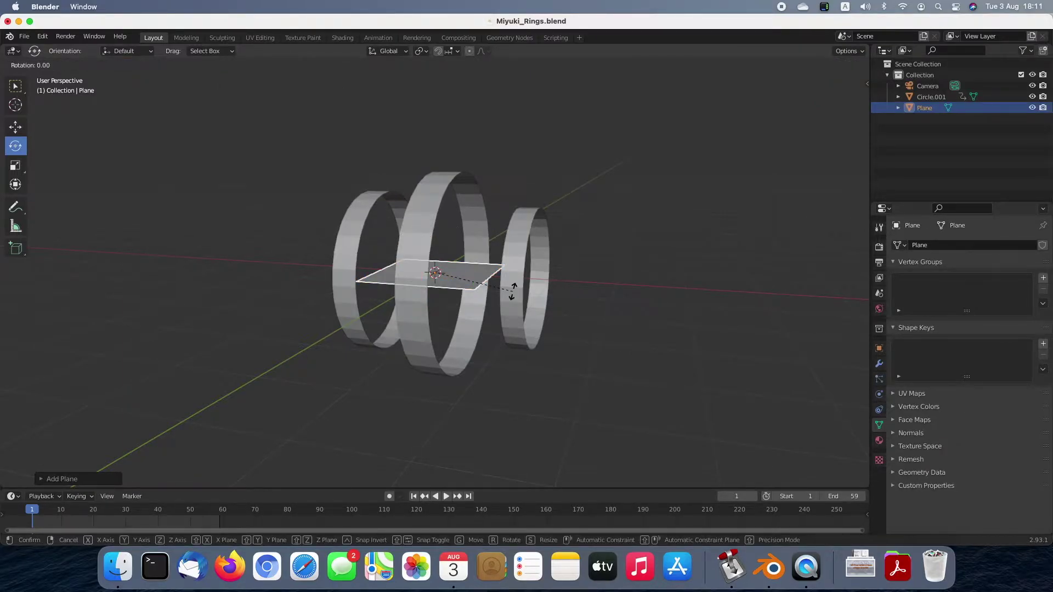
pyautogui.press('x')
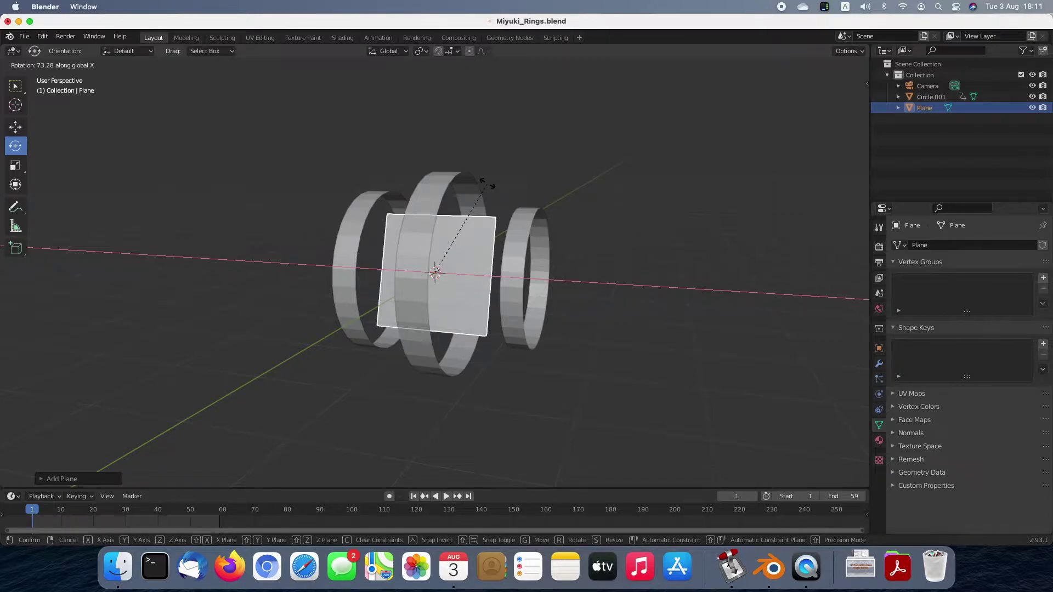
pyautogui.click(486, 185)
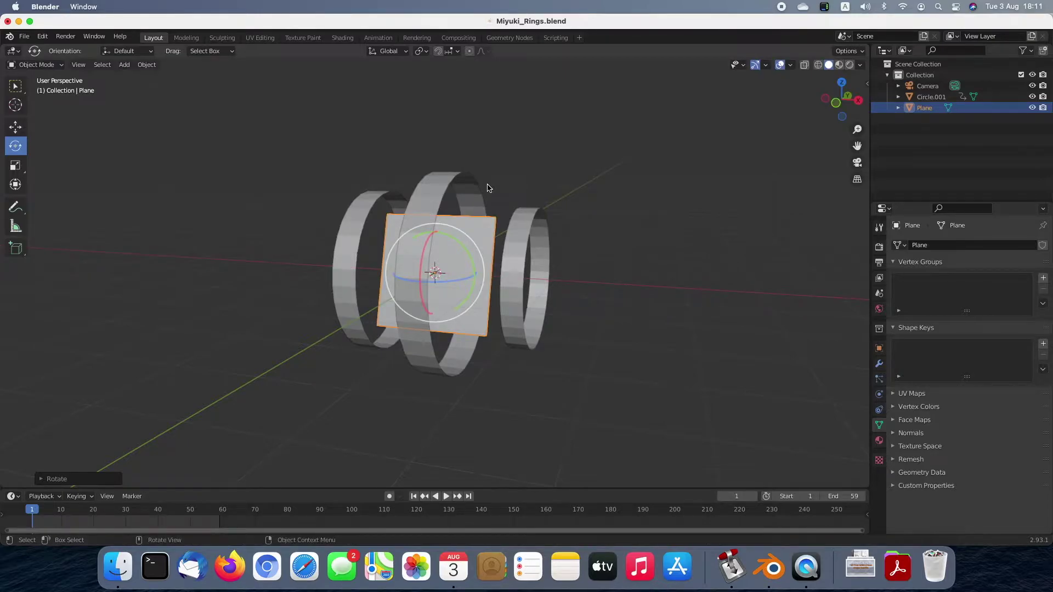
pyautogui.press('s')
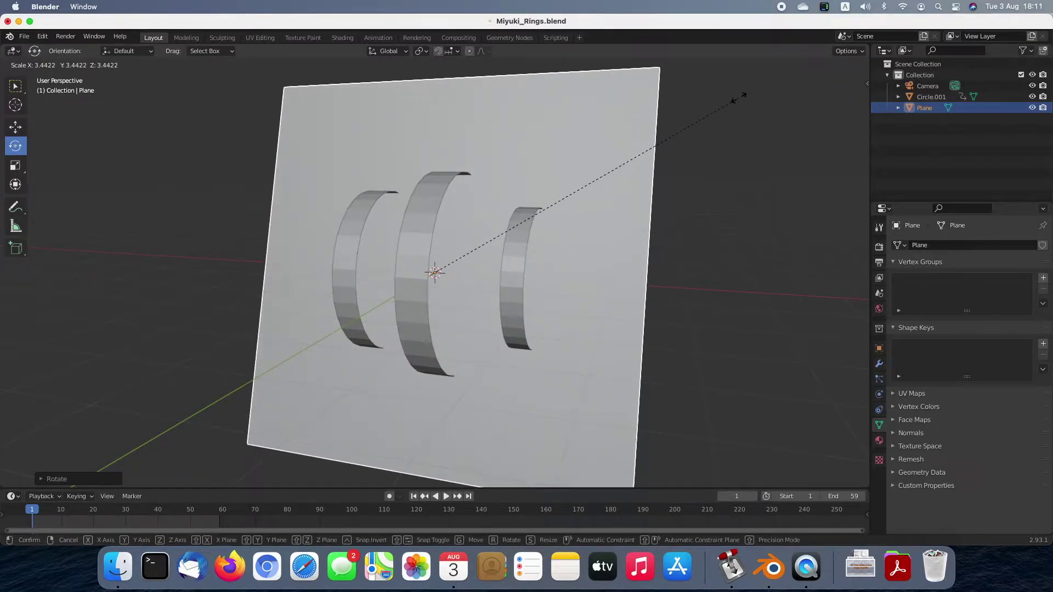
pyautogui.click(741, 100)
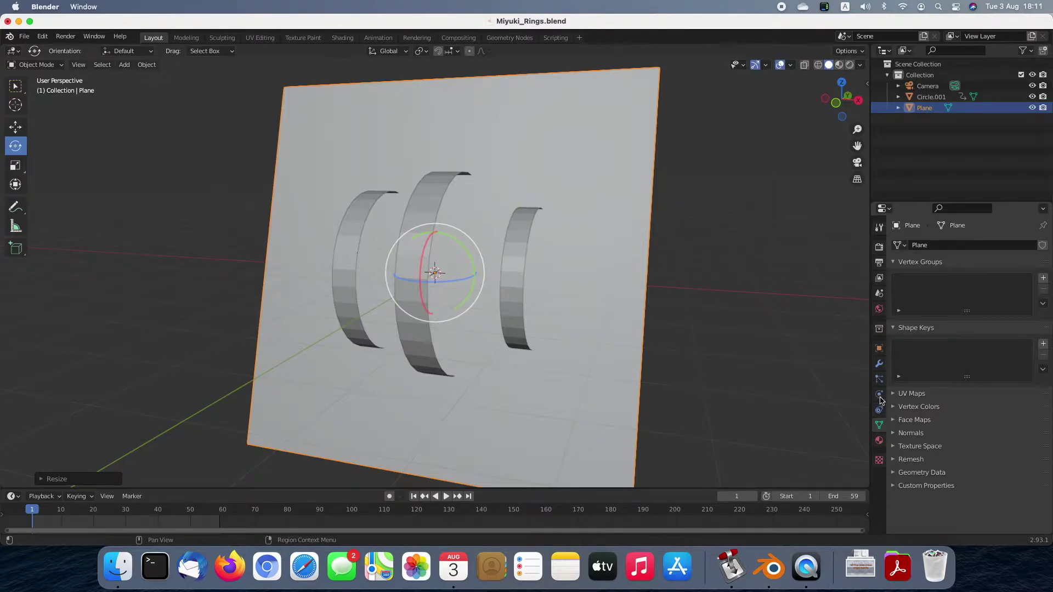
# Step: Set the plane's Rotation X to exactly 90° in its Object properties
pyautogui.click(880, 440)
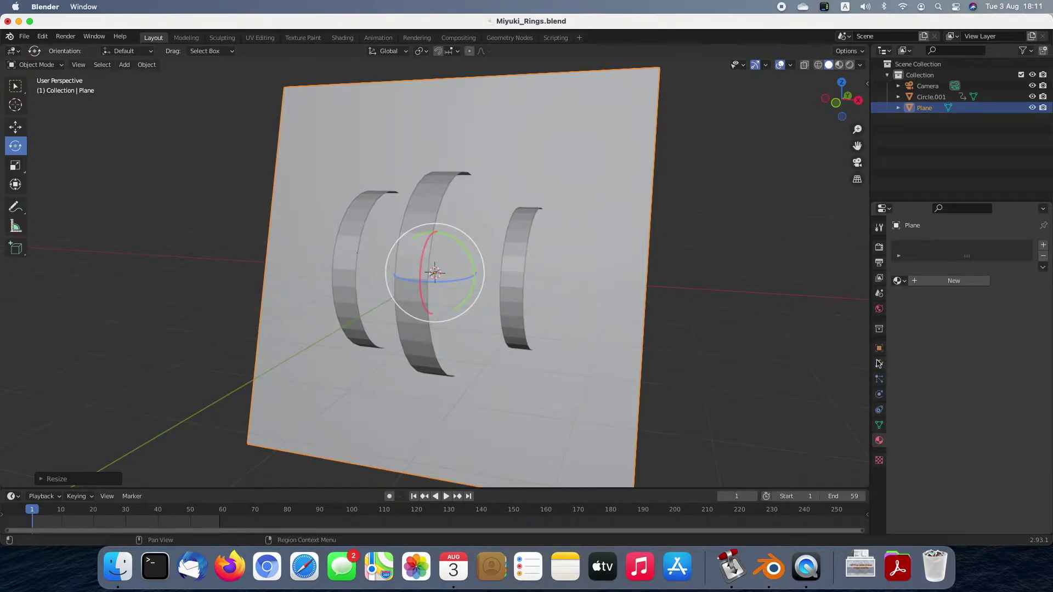
pyautogui.click(879, 309)
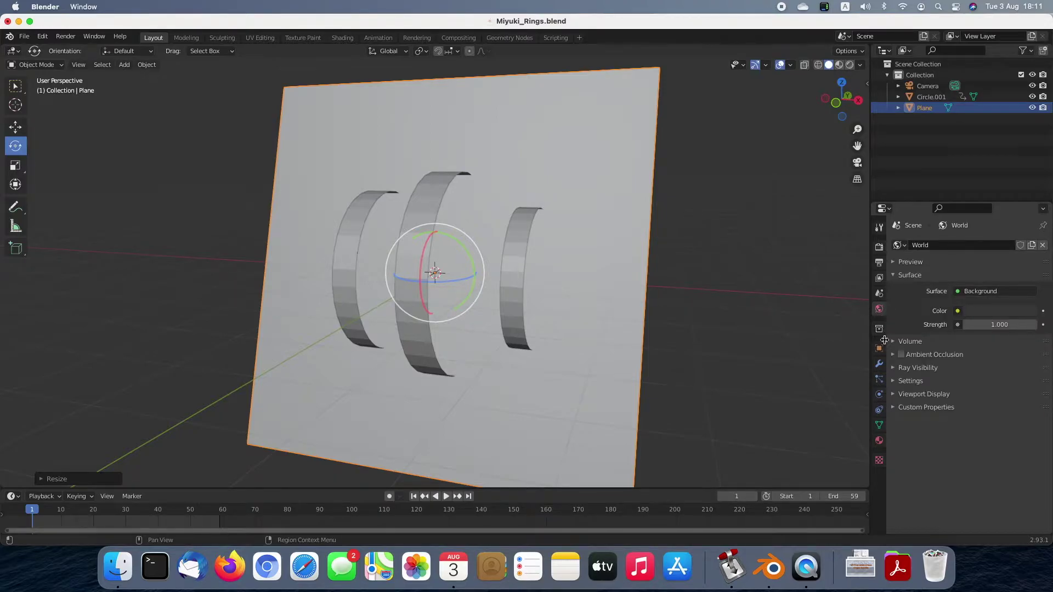
pyautogui.click(885, 347)
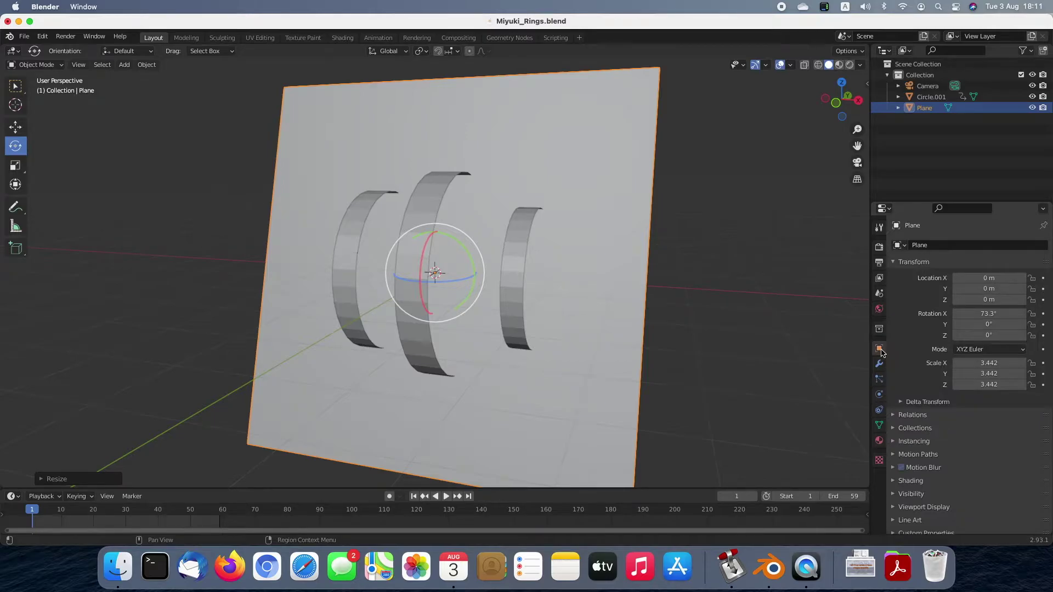
pyautogui.click(997, 315)
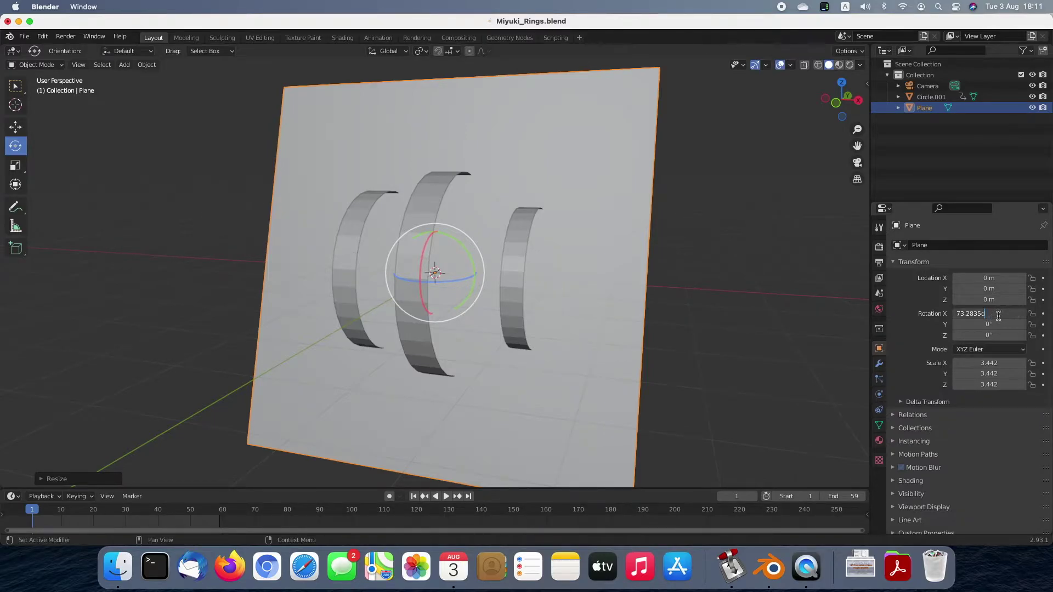
pyautogui.write('90')
pyautogui.press('Return')
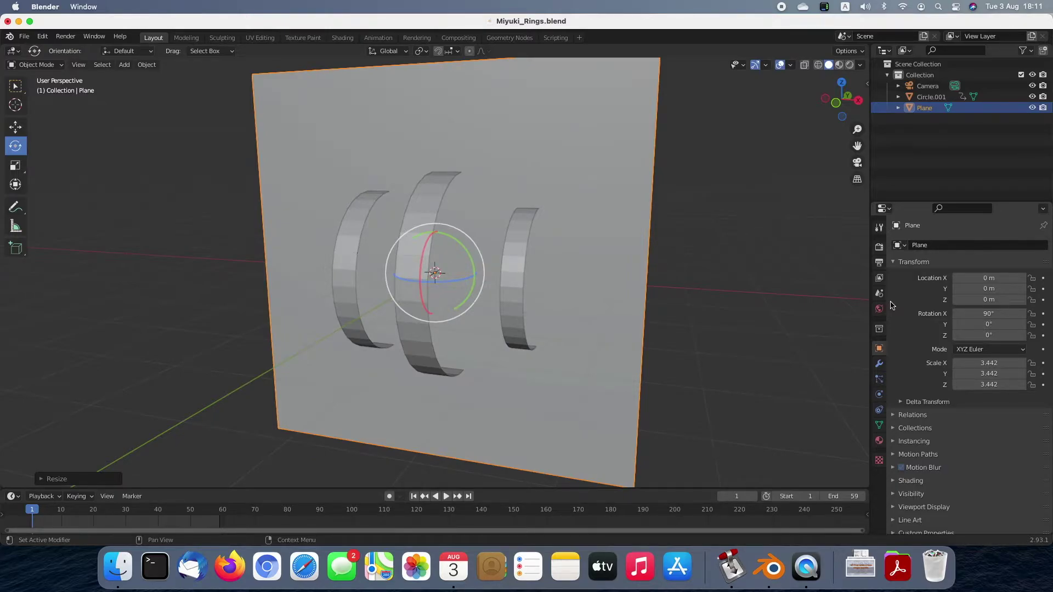
pyautogui.click(879, 441)
# Step: Give the plane a new material named Mask using a Holdout surface shader
pyautogui.click(943, 282)
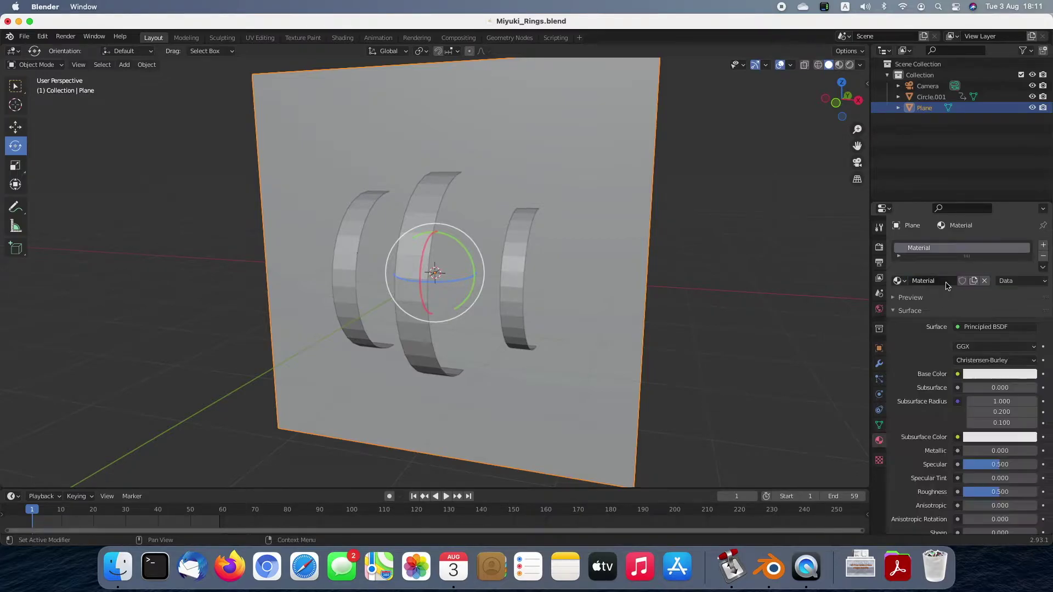
pyautogui.click(942, 281)
pyautogui.write('Mask')
pyautogui.press('Return')
pyautogui.click(979, 329)
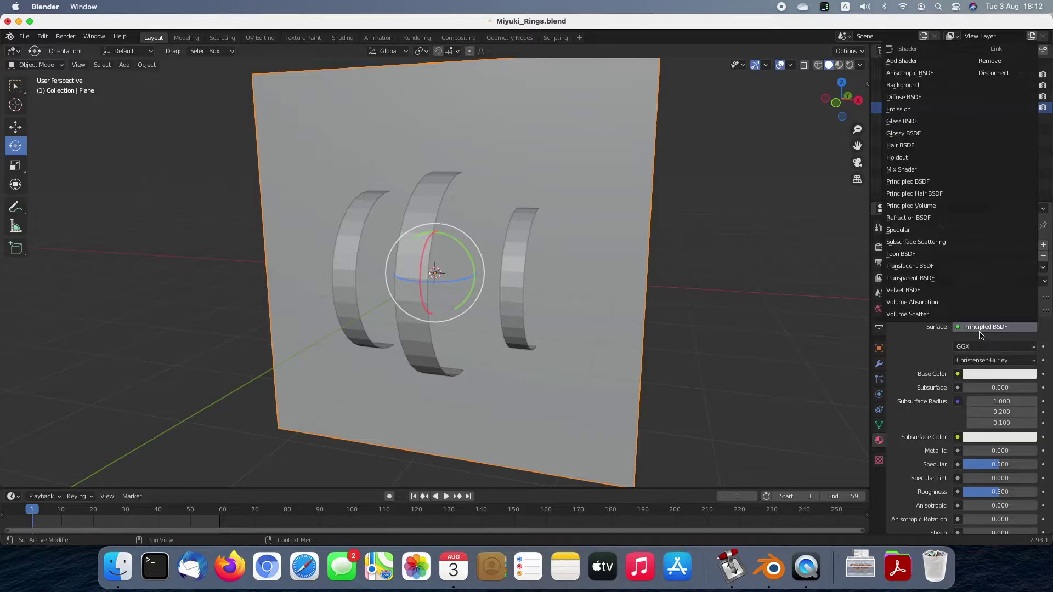
pyautogui.click(923, 158)
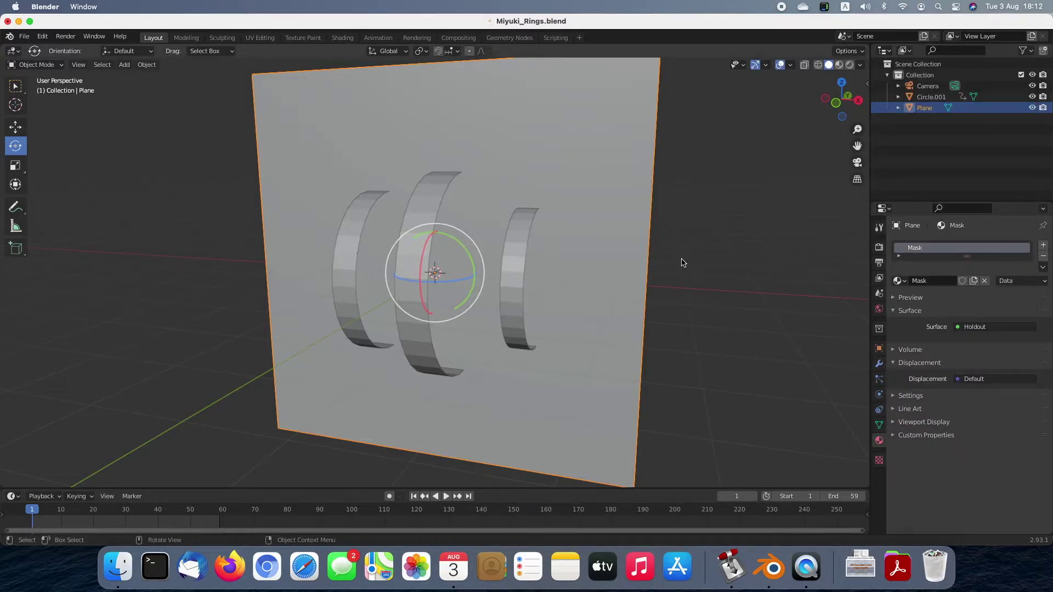
pyautogui.moveTo(709, 323)
pyautogui.mouseDown(button='middle')
pyautogui.moveTo(1, 346)
pyautogui.moveTo(699, 321)
pyautogui.mouseUp(button='middle')
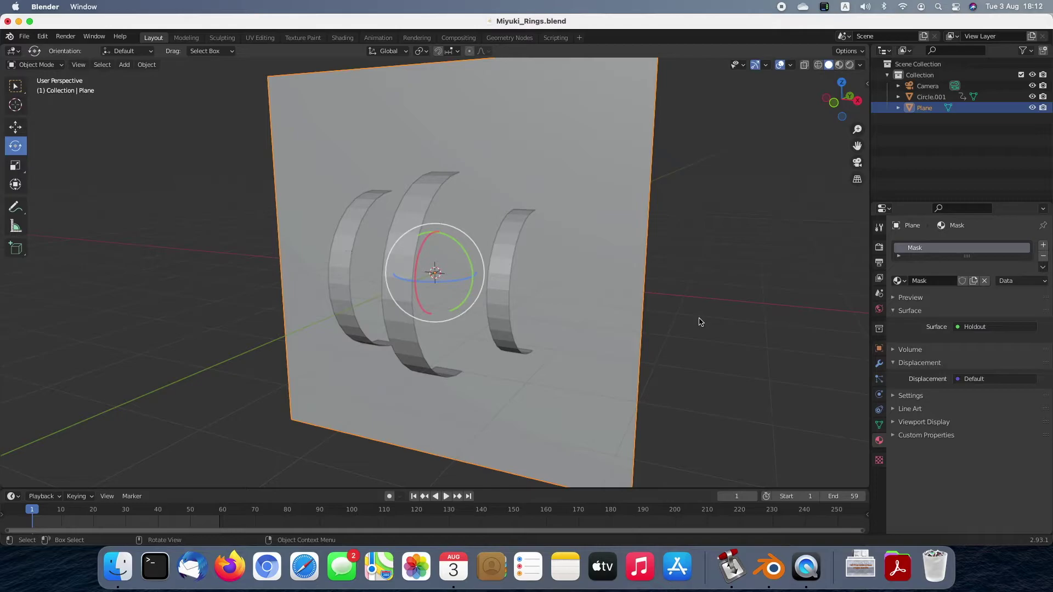
# Step: Move the Mask plane about 0.5 m along global Y, then render frame 1
pyautogui.press('g')
pyautogui.press('y')
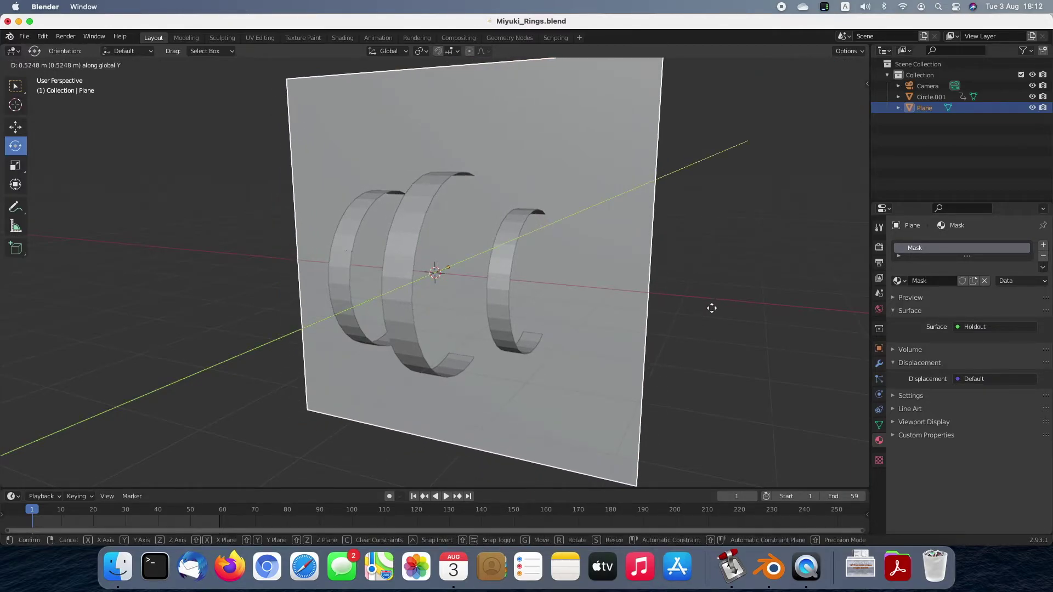
pyautogui.click(717, 309)
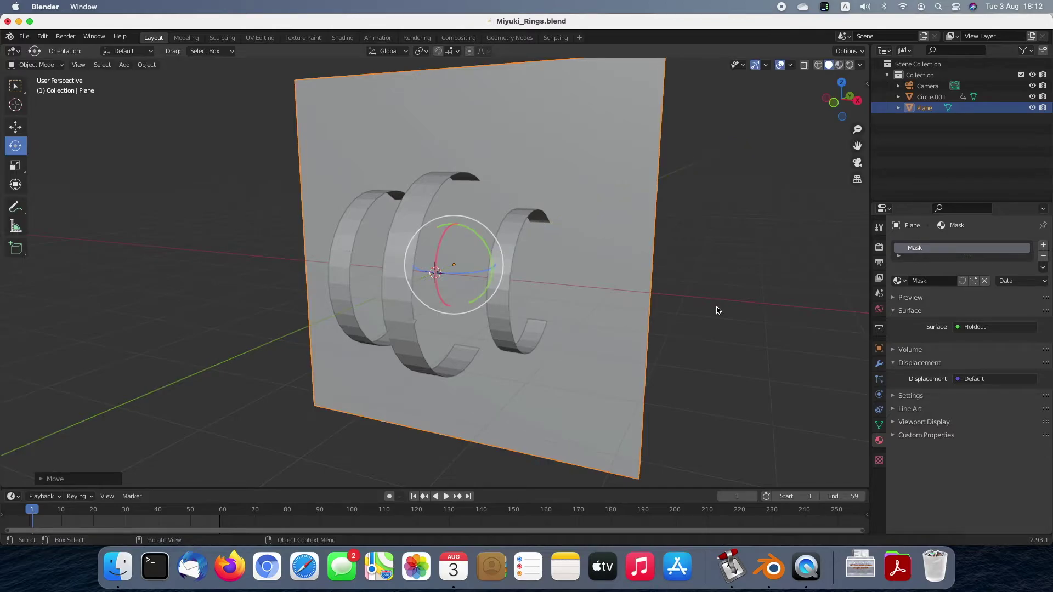
pyautogui.press('XF86AudioRaiseVolume')
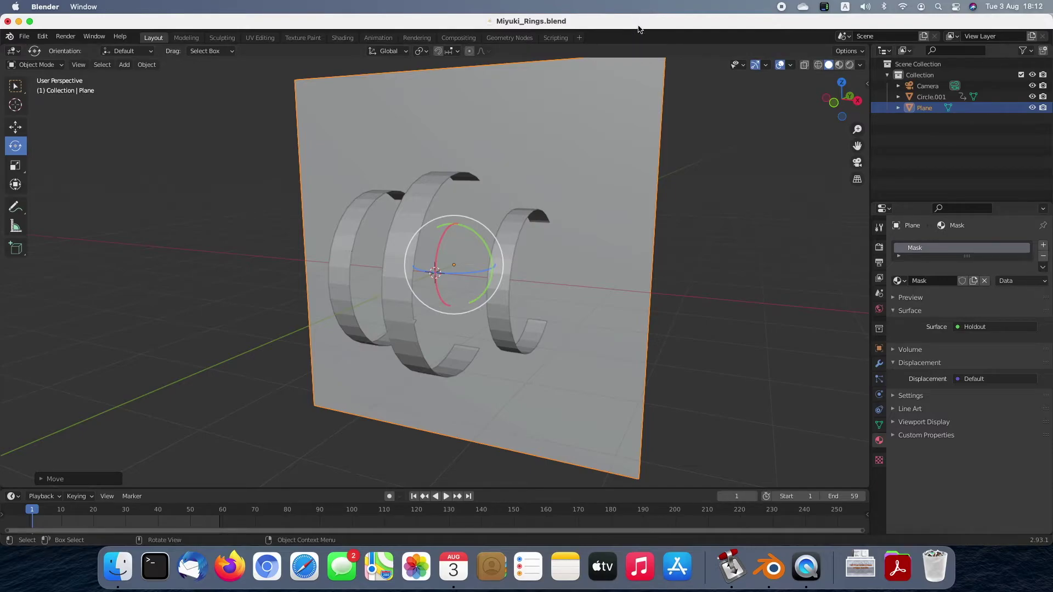
pyautogui.press('F12')
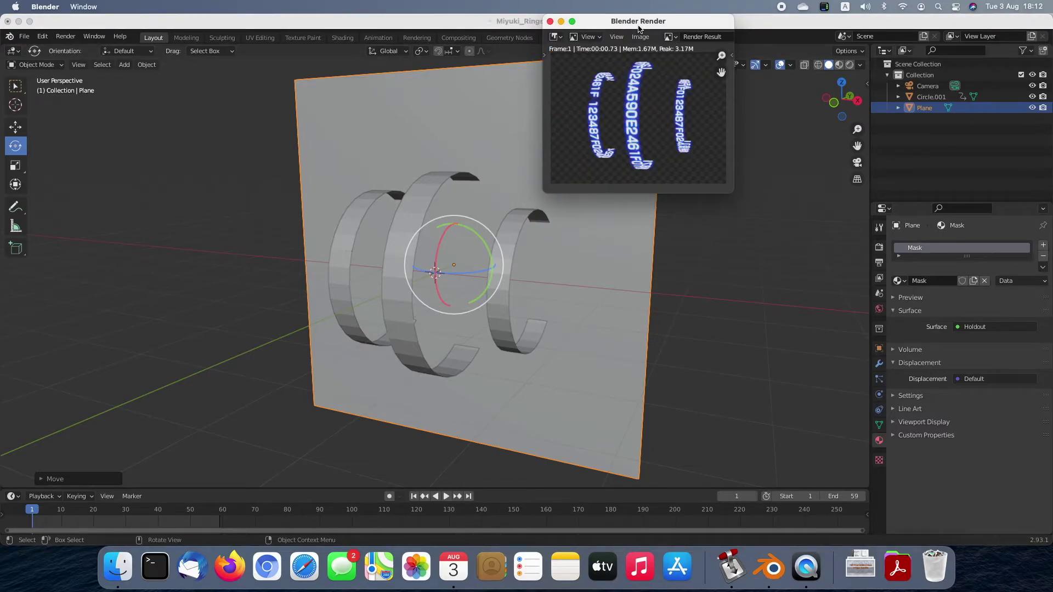
# Step: Close the render preview, play the animation in Rendered shading and rewind to frame 1
pyautogui.moveTo(639, 27); pyautogui.dragTo(533, 178)
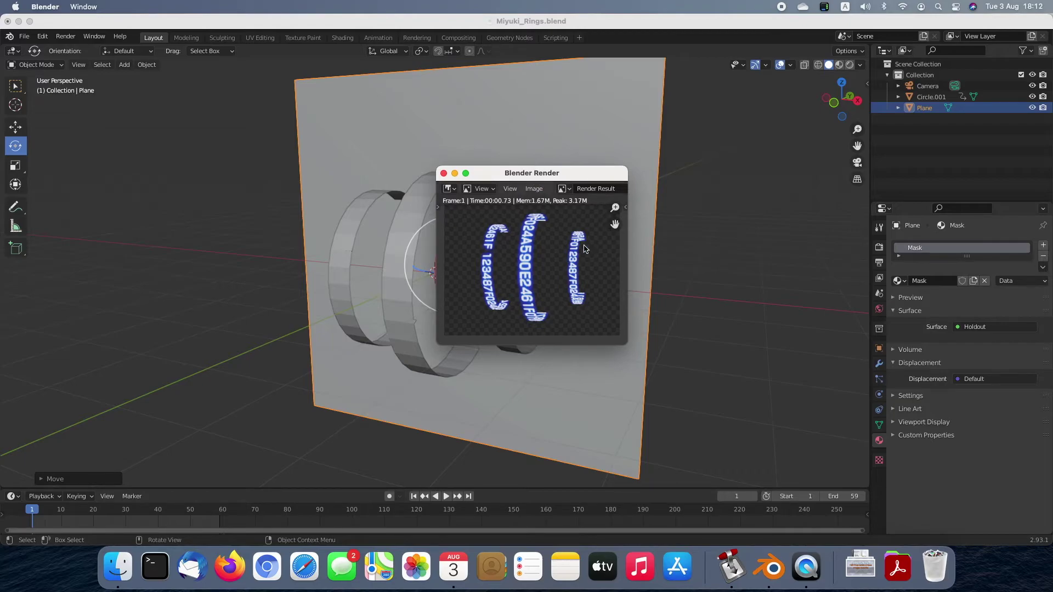
pyautogui.click(444, 174)
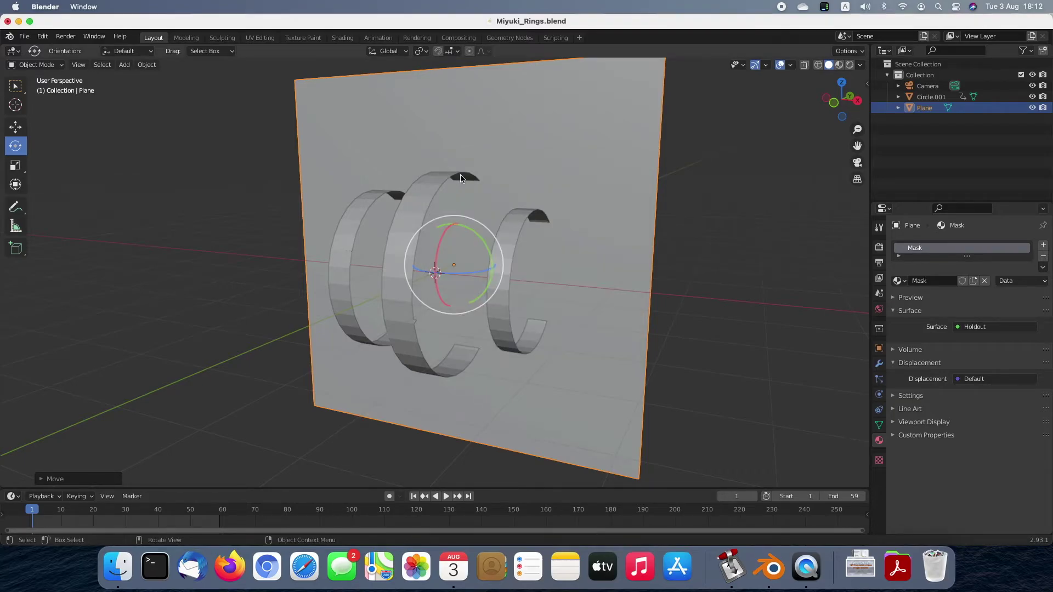
pyautogui.click(849, 65)
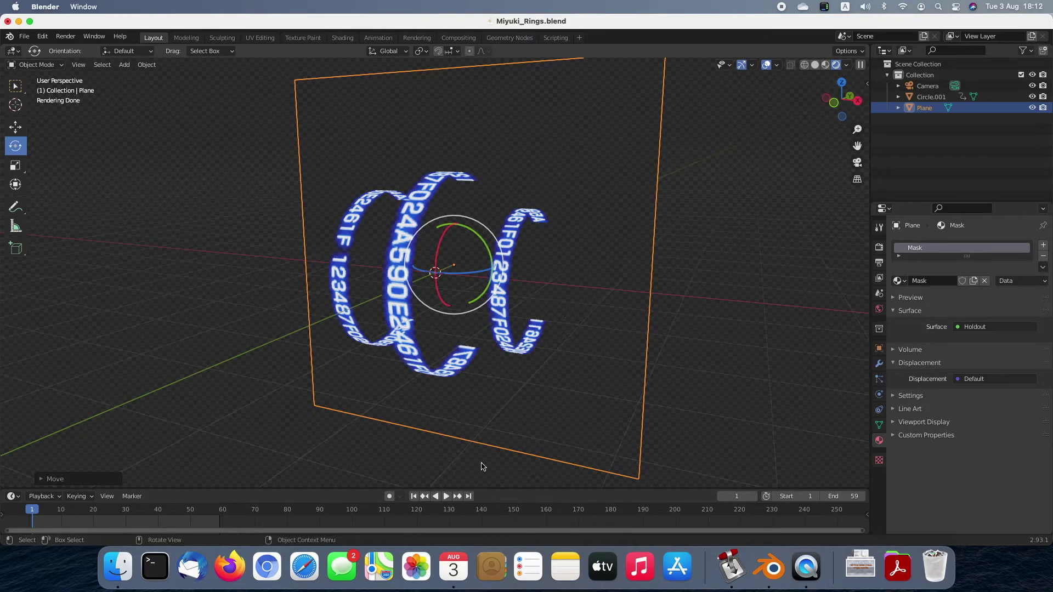
pyautogui.click(446, 496)
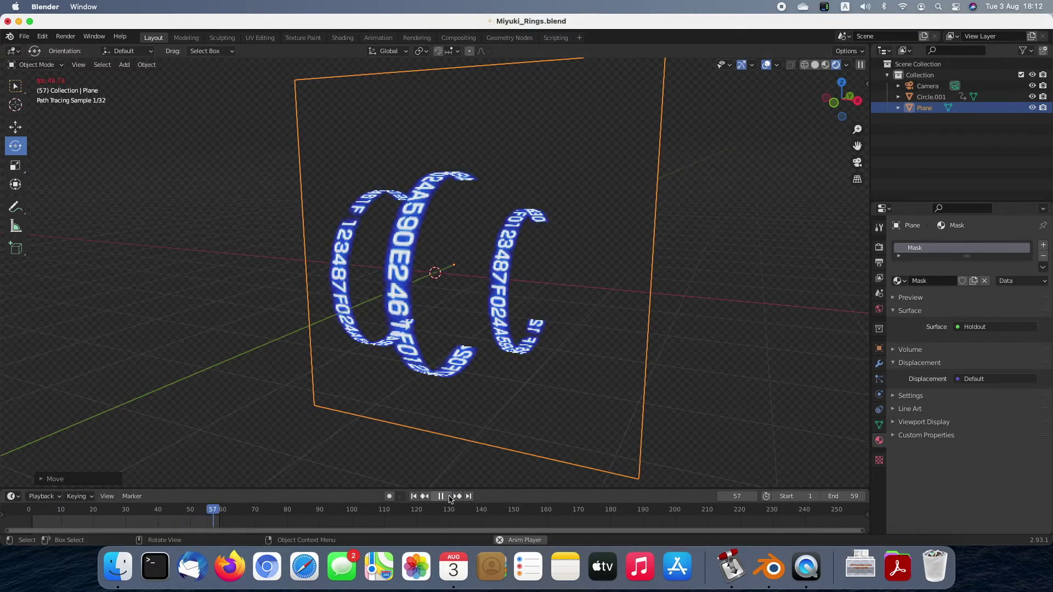
pyautogui.click(441, 497)
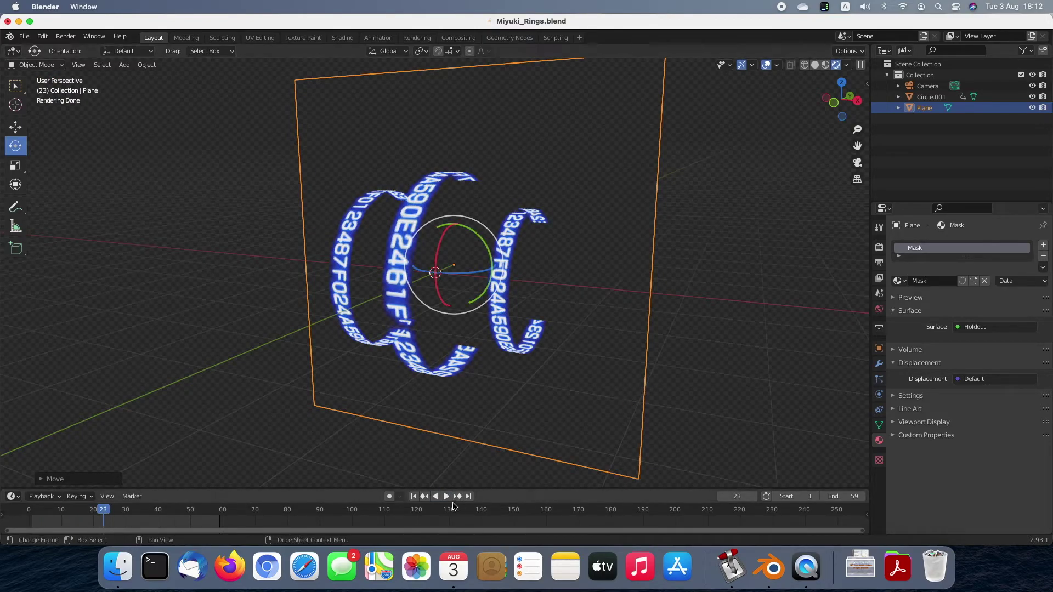
pyautogui.click(414, 496)
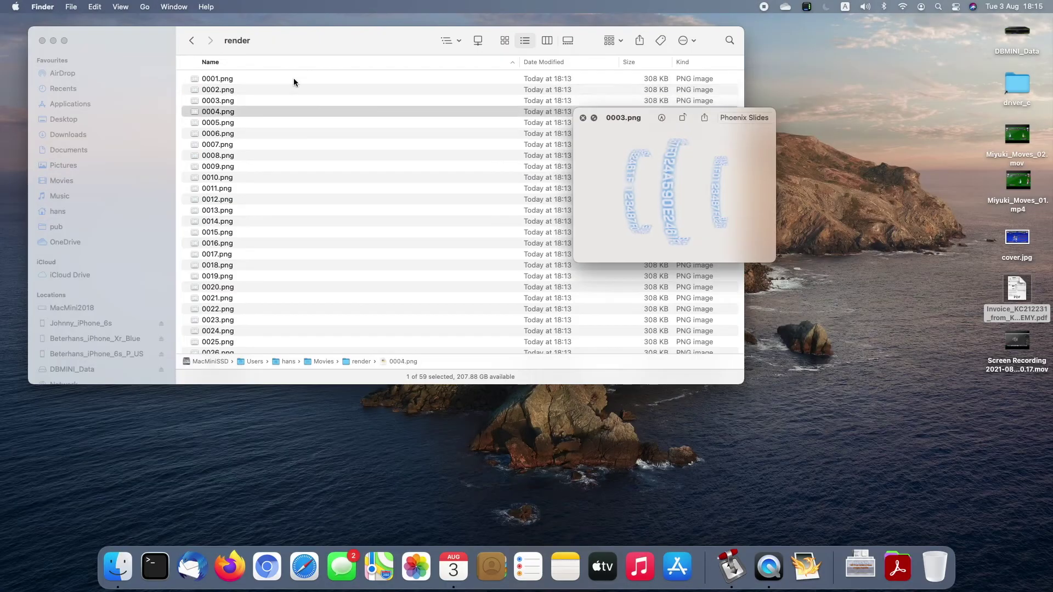
# Step: Browse the rendered PNG frames in Quick Look
pyautogui.press('Down')
pyautogui.press('Down')
pyautogui.press('Down')
pyautogui.press('Down')
pyautogui.press('Down')
pyautogui.press('Down')
pyautogui.press('Down')
pyautogui.press('Down')
pyautogui.press('Down')
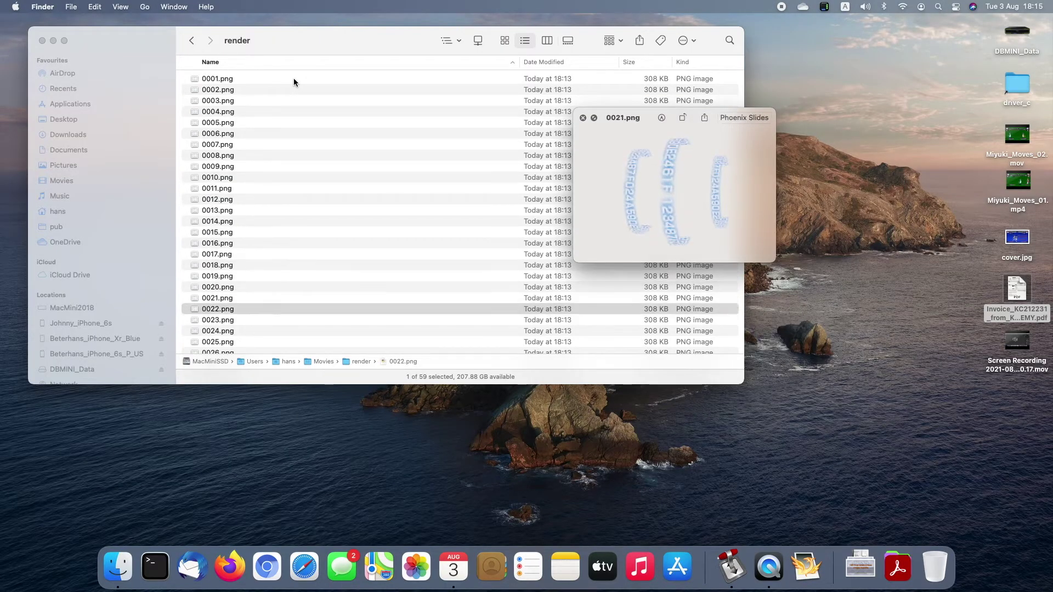
pyautogui.press('Down')
pyautogui.press('Down')
pyautogui.press('Down')
pyautogui.press('Down')
pyautogui.press('Down')
pyautogui.press('Down')
pyautogui.press('Down')
pyautogui.press('Down')
pyautogui.press('Down')
pyautogui.press('Down')
pyautogui.press('Down')
pyautogui.press('Down')
pyautogui.press('Down')
pyautogui.press('Down')
pyautogui.press('Down')
pyautogui.press('Down')
pyautogui.press('Down')
pyautogui.press('Down')
pyautogui.press('space')
# Step: Launch Adobe Photoshop CC 2019 from Spotlight and move its window aside
pyautogui.press('super+space')
pyautogui.write('photos')
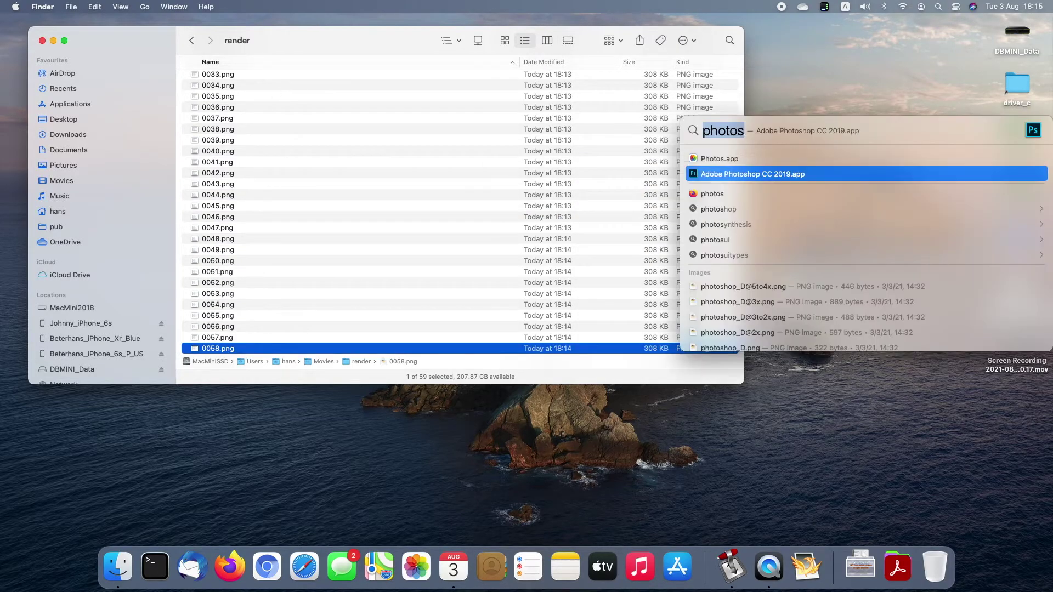
pyautogui.press('Return')
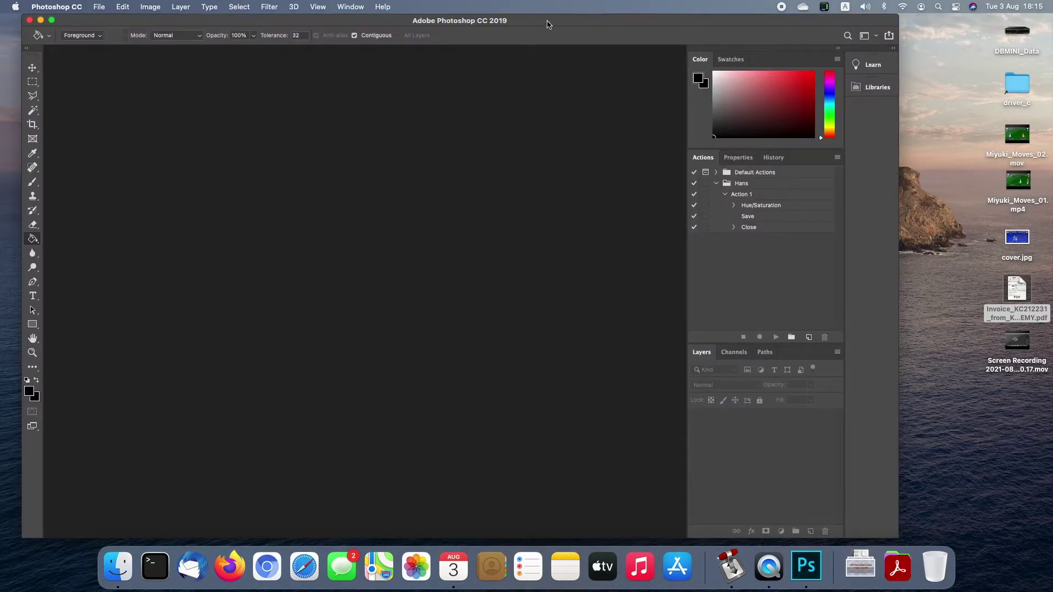
pyautogui.moveTo(547, 24); pyautogui.dragTo(671, 13)
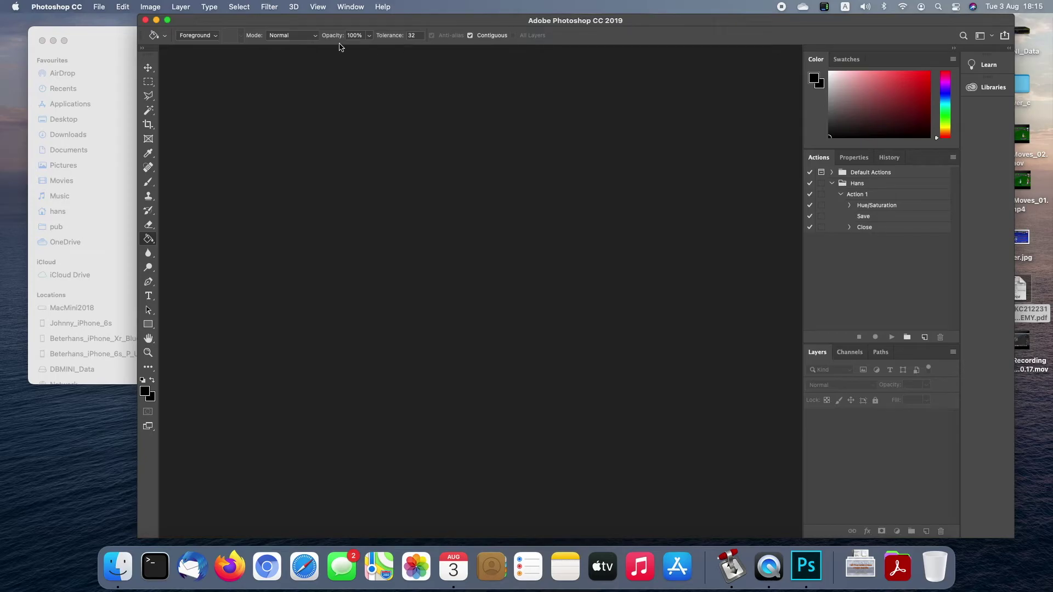
# Step: Open all 59 rendered PNG frames in Photoshop by dropping them from Finder
pyautogui.click(112, 38)
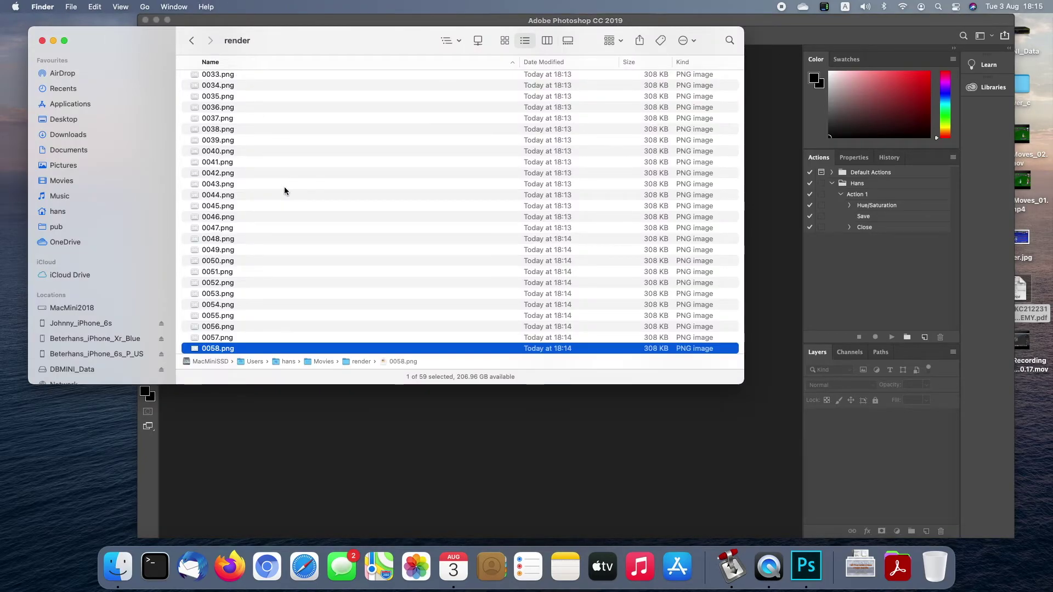
pyautogui.press('super+a')
pyautogui.moveTo(215, 107)
pyautogui.mouseDown()
pyautogui.moveTo(764, 191)
pyautogui.moveTo(779, 208)
pyautogui.mouseUp()
pyautogui.click(773, 26)
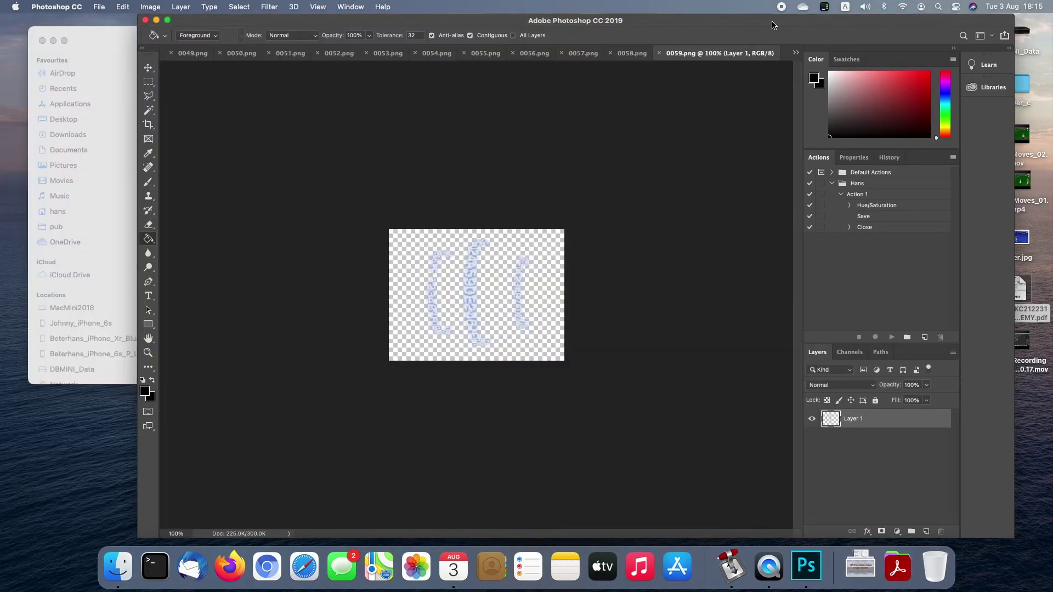
# Step: Run Action 1 repeatedly to recolour, save and close every open frame
pyautogui.click(884, 196)
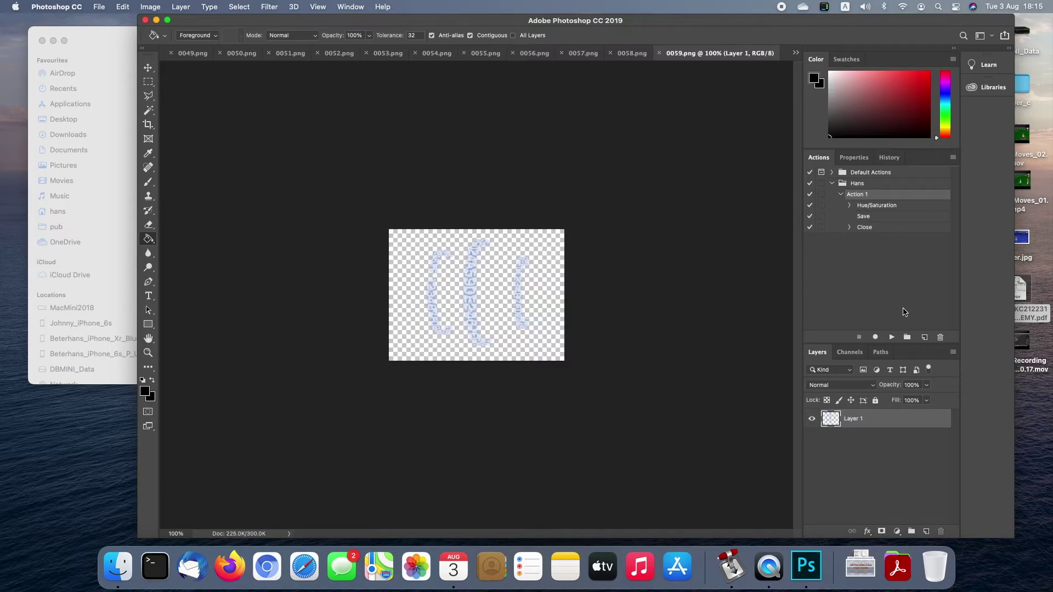
pyautogui.click(890, 337)
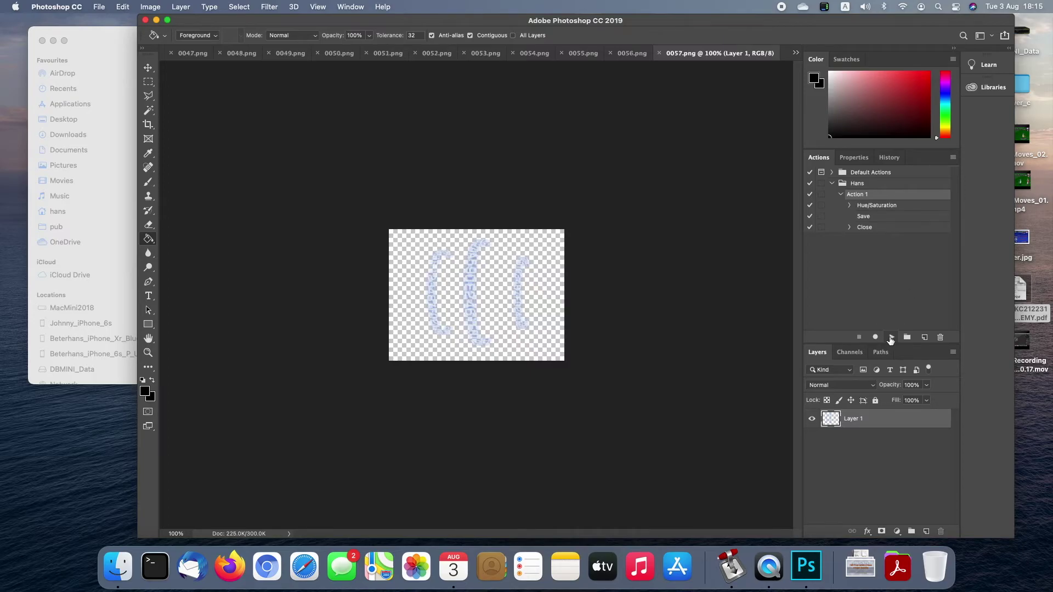
pyautogui.click(891, 337)
pyautogui.click(890, 337)
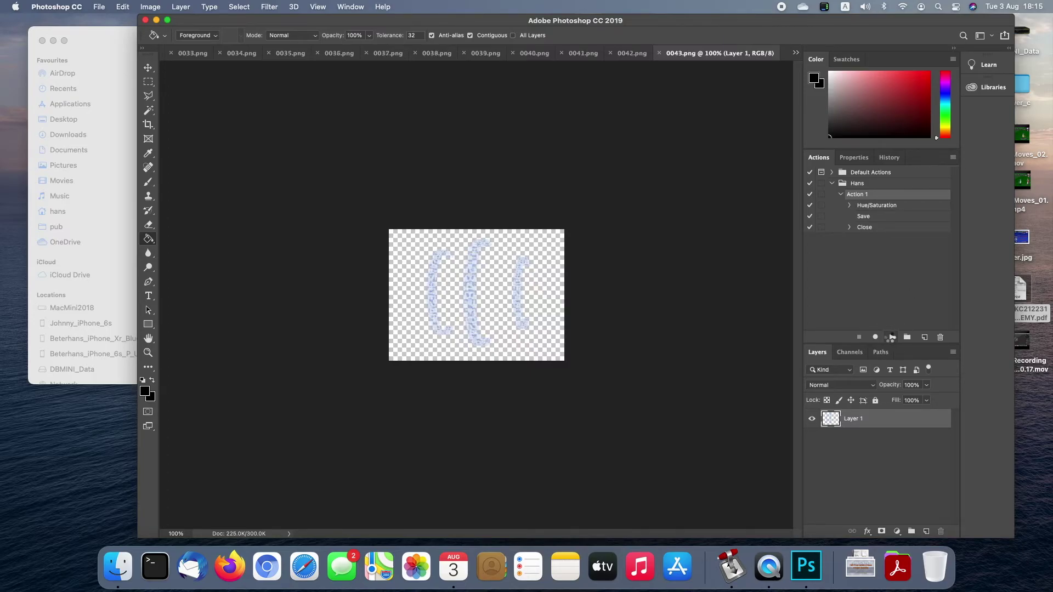
pyautogui.click(890, 337)
pyautogui.click(890, 337)
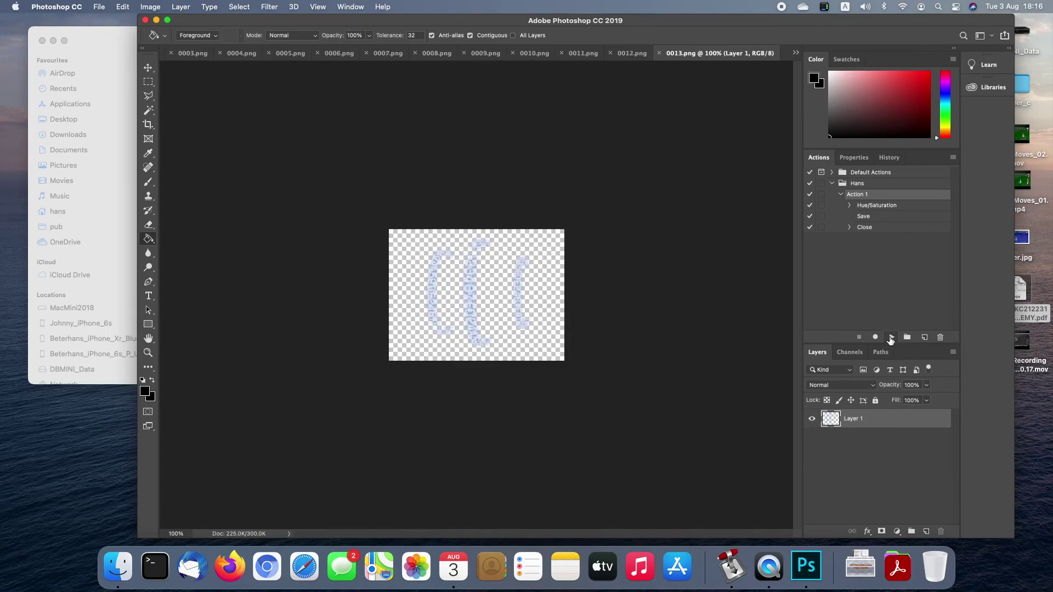
pyautogui.press('super+h')
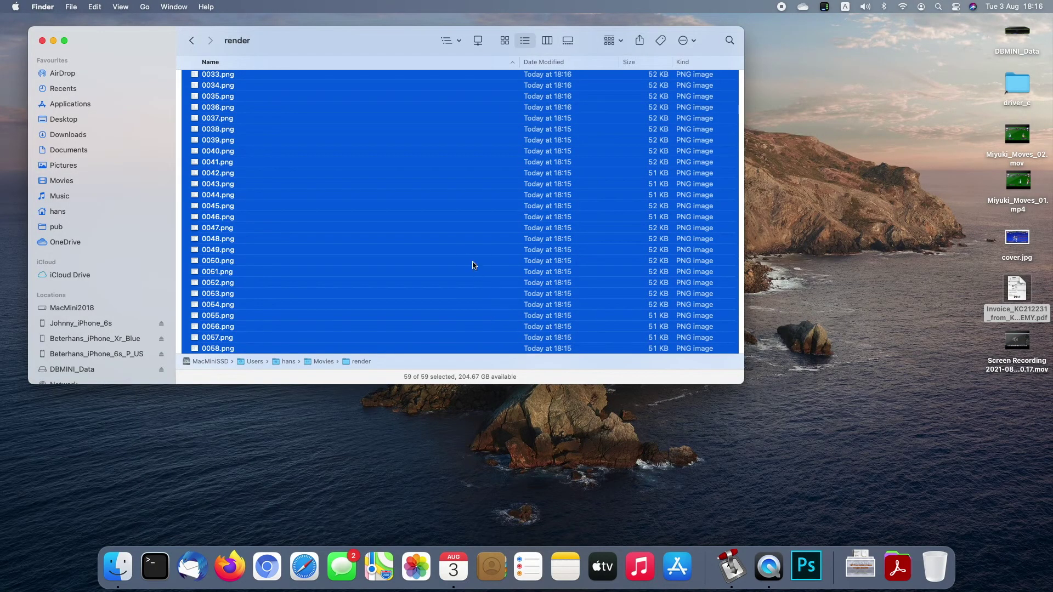
pyautogui.scroll(5, 468, 285)
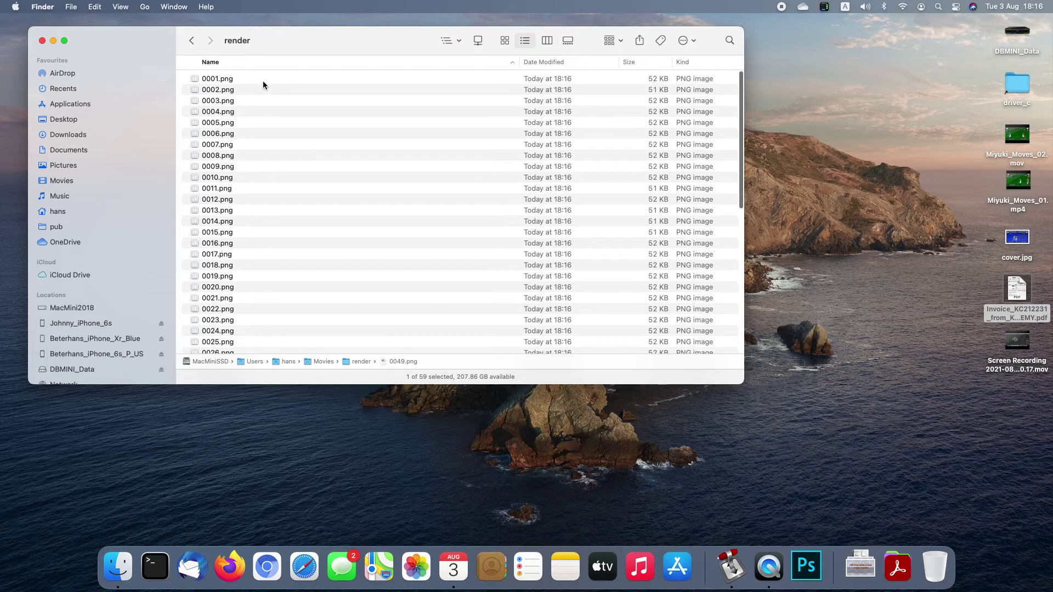
pyautogui.click(255, 78)
pyautogui.press('space')
pyautogui.press('Down')
pyautogui.press('Down')
pyautogui.press('Down')
pyautogui.press('Down')
pyautogui.press('Down')
pyautogui.press('Down')
pyautogui.press('Down')
pyautogui.press('Down')
pyautogui.press('Down')
pyautogui.press('Down')
pyautogui.press('Down')
pyautogui.press('Down')
pyautogui.press('Down')
pyautogui.press('Down')
pyautogui.press('Down')
pyautogui.press('Down')
pyautogui.press('Down')
pyautogui.press('Down')
pyautogui.press('Down')
pyautogui.press('Down')
pyautogui.press('Down')
pyautogui.press('Down')
pyautogui.press('Down')
pyautogui.press('Down')
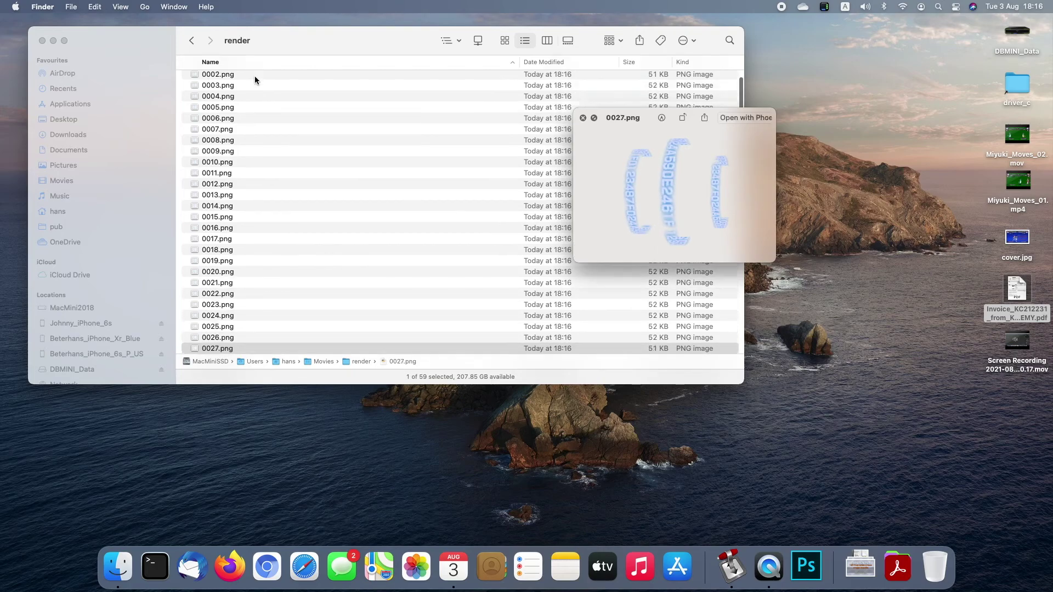
pyautogui.press('Down')
pyautogui.press('Down')
pyautogui.press('Down')
pyautogui.press('Down')
pyautogui.press('Down')
pyautogui.press('Down')
pyautogui.press('Down')
pyautogui.press('Down')
pyautogui.press('Down')
pyautogui.press('Down')
pyautogui.press('Down')
pyautogui.press('Down')
pyautogui.press('Down')
pyautogui.press('Down')
pyautogui.press('Down')
pyautogui.press('Down')
pyautogui.press('Down')
pyautogui.press('Down')
pyautogui.press('Down')
pyautogui.press('Down')
pyautogui.press('Down')
pyautogui.press('Down')
pyautogui.press('Down')
pyautogui.press('Down')
pyautogui.press('space')
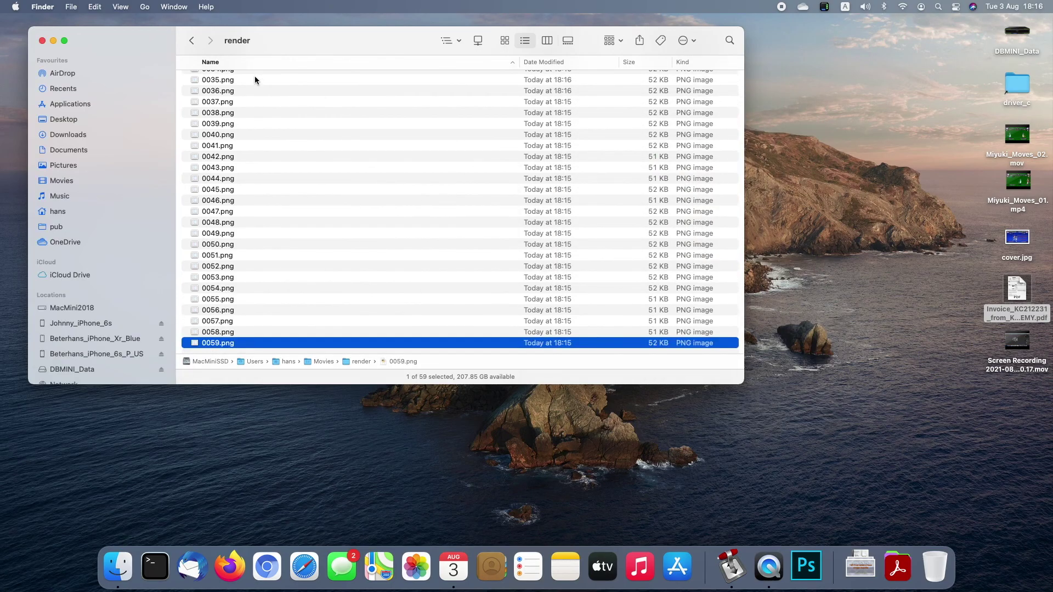